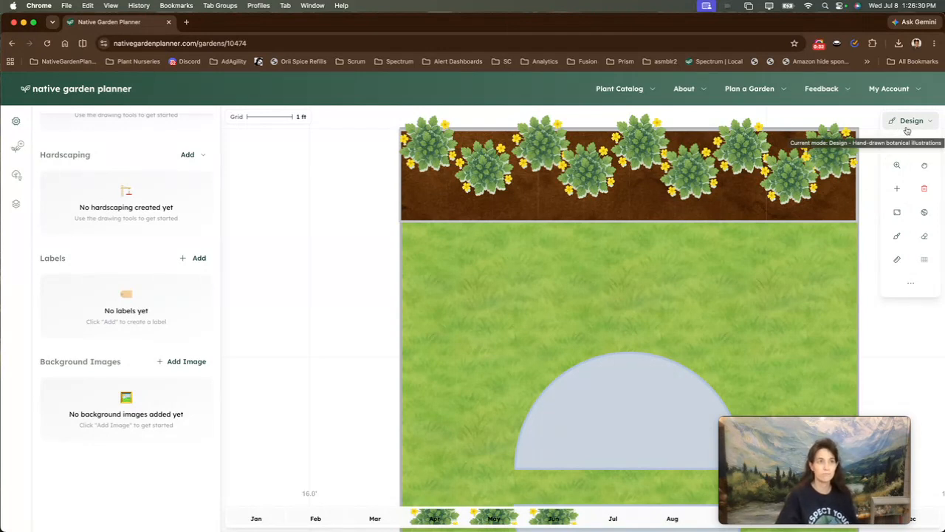
Step: Preview the garden in the Shape and Photo display modes and return it to Design mode
click(907, 125)
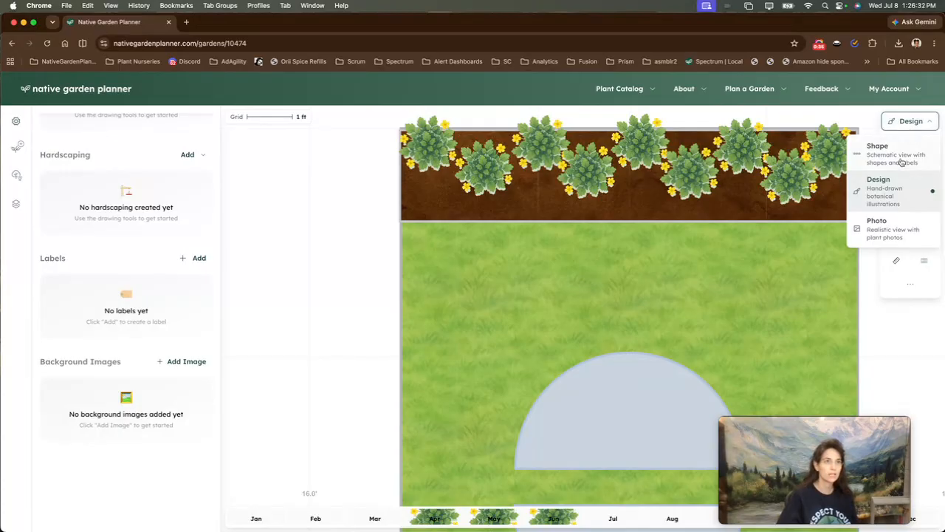
click(900, 169)
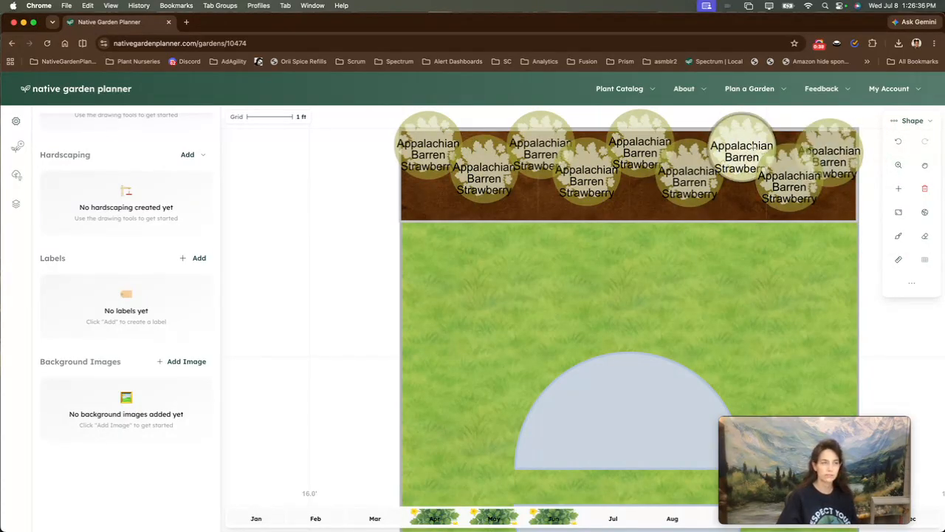
click(904, 124)
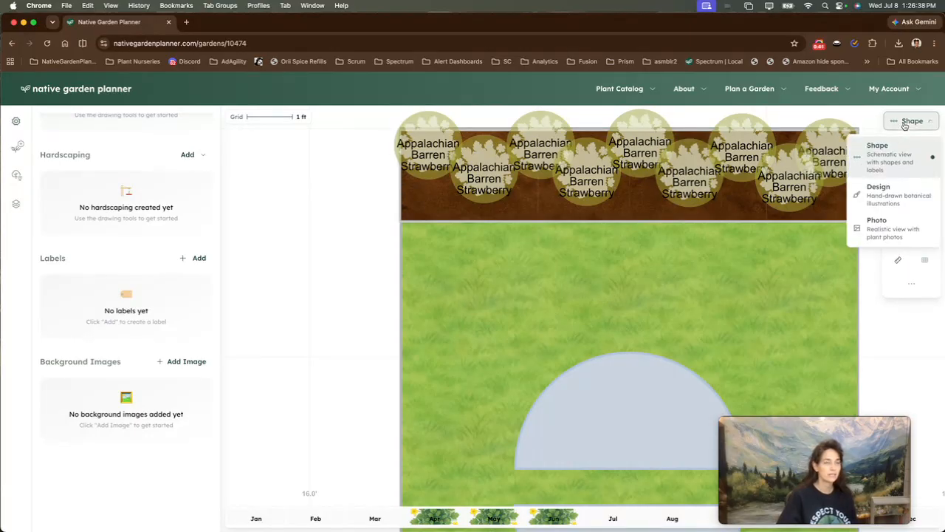
click(902, 234)
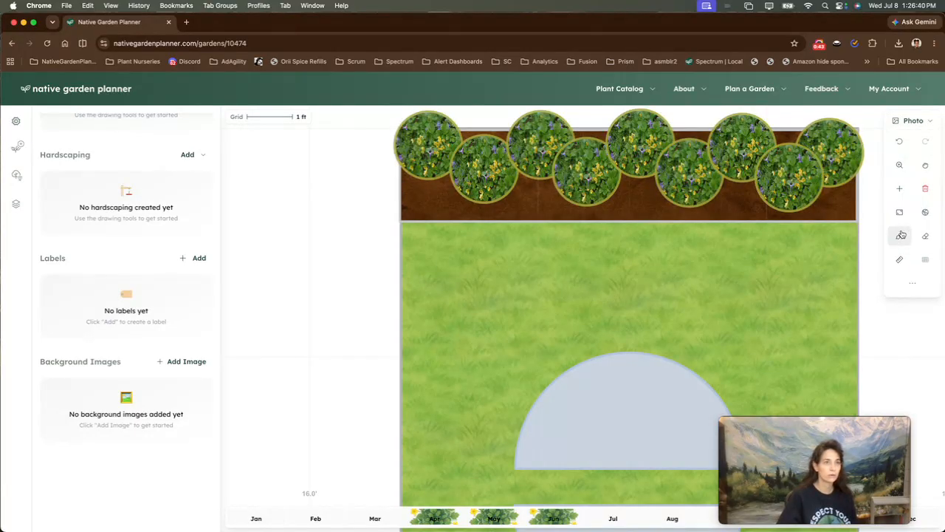
click(902, 234)
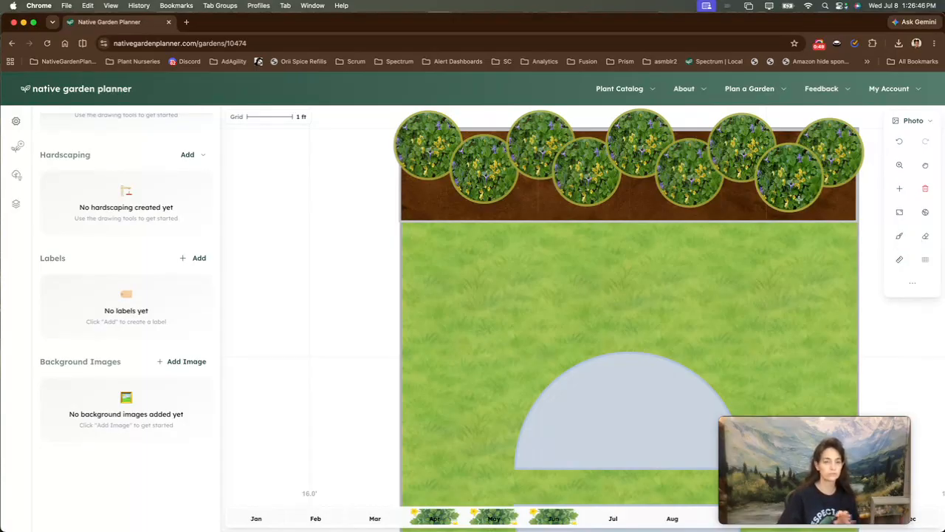
click(912, 120)
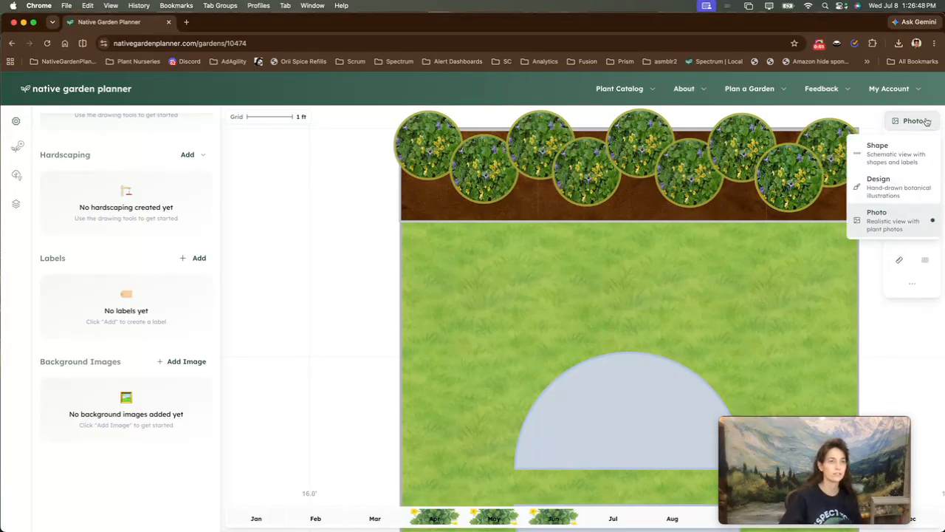
click(877, 188)
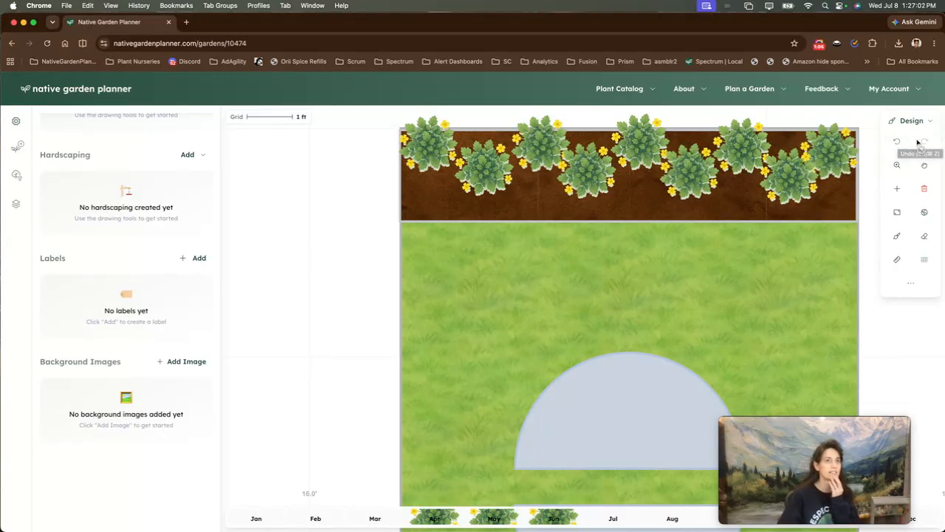
Step: Delete one Appalachian Barren Strawberry plant from the planting bed and undo the deletion
click(922, 144)
key(Delete)
key(Return)
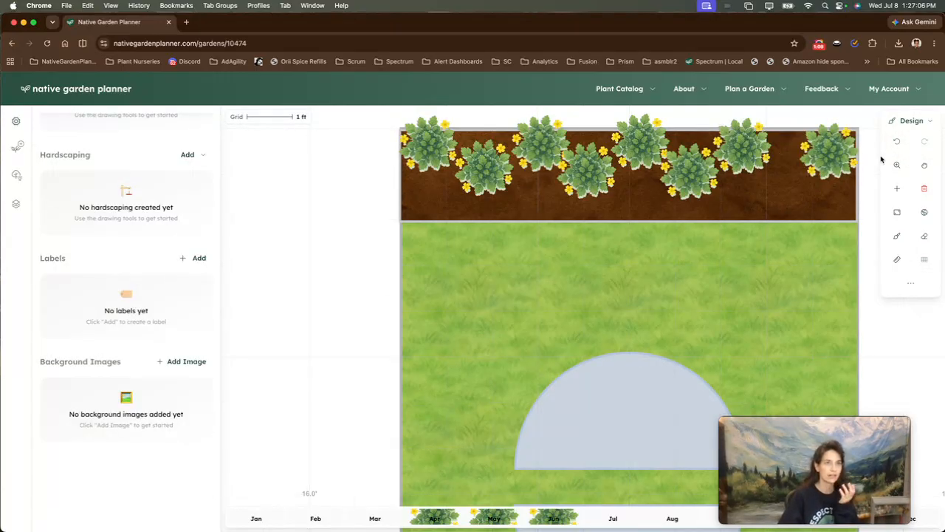
click(896, 142)
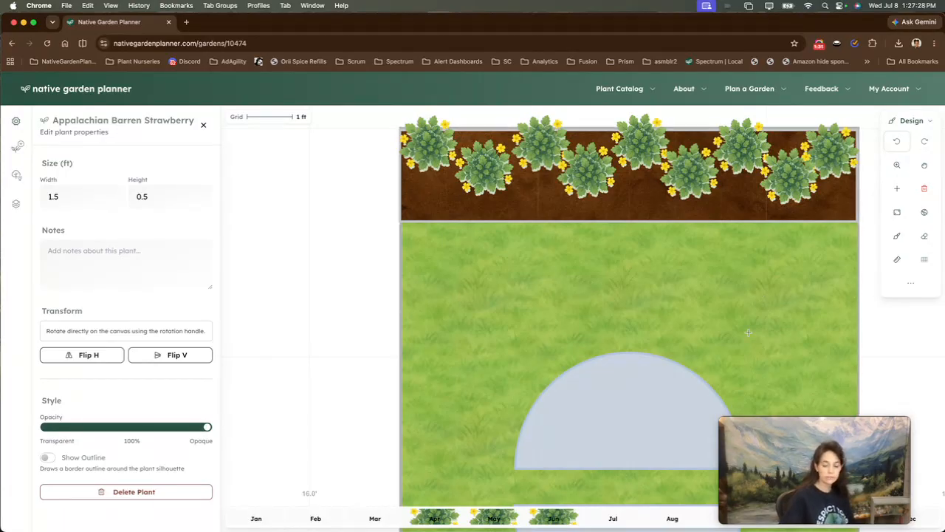
Step: Zoom in and out on the garden canvas to examine the lawn, bed and semicircles at different scales
scroll(748, 332, up, 3)
scroll(748, 333, down, 6)
scroll(747, 332, up, 5)
scroll(748, 333, down, 5)
scroll(748, 332, up, 2)
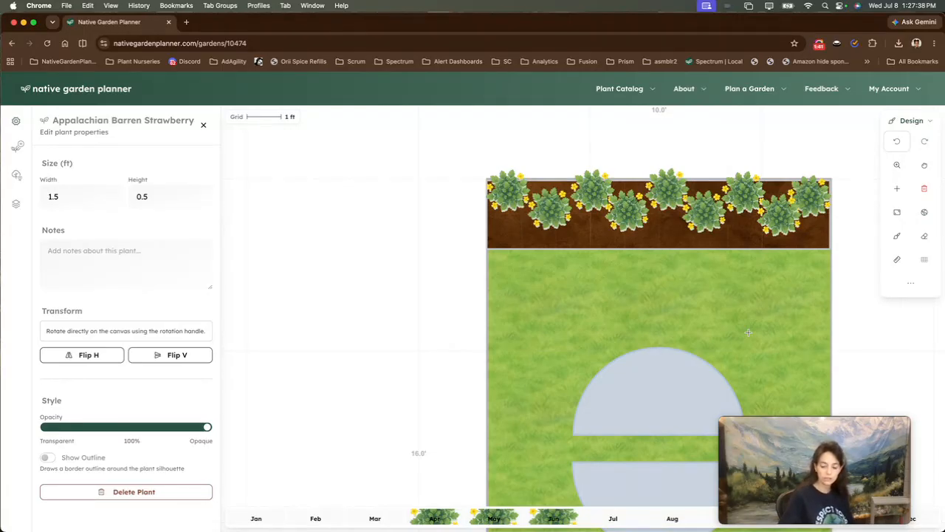
scroll(748, 332, up, 4)
scroll(748, 332, down, 2)
scroll(748, 332, up, 2)
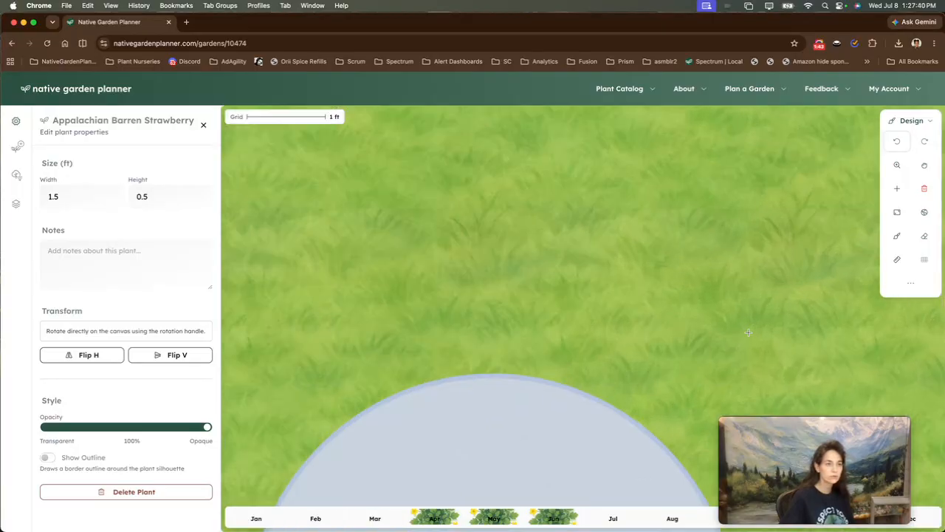
scroll(747, 332, down, 6)
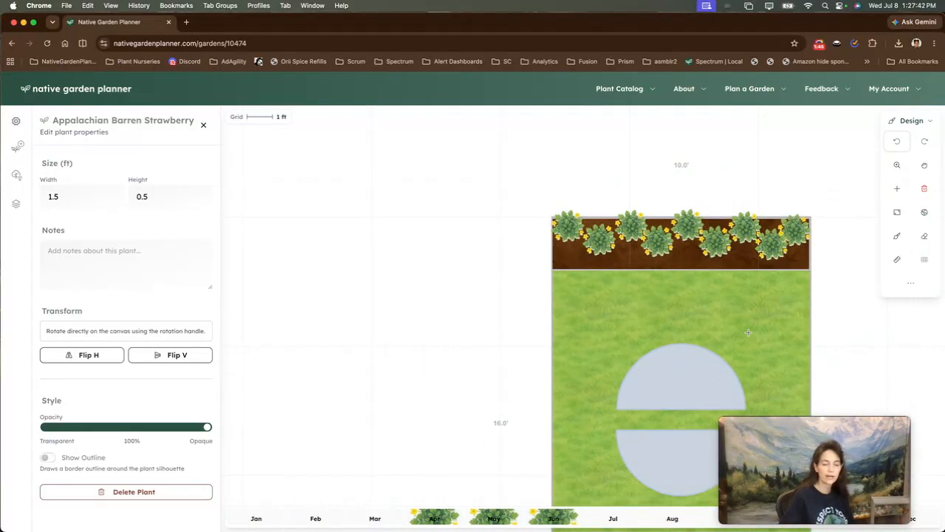
Step: Reset the canvas zoom, step it out and in, and enlarge the view onto the two semicircles
click(890, 171)
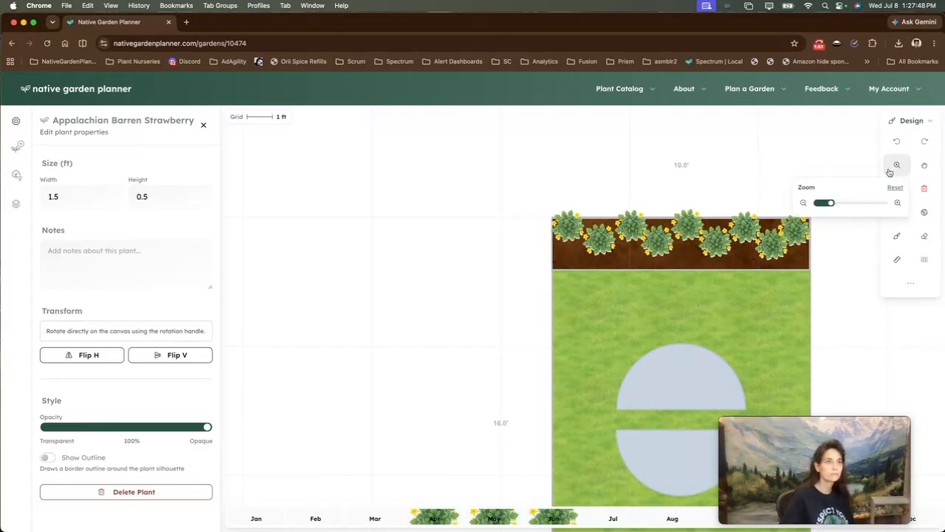
click(895, 188)
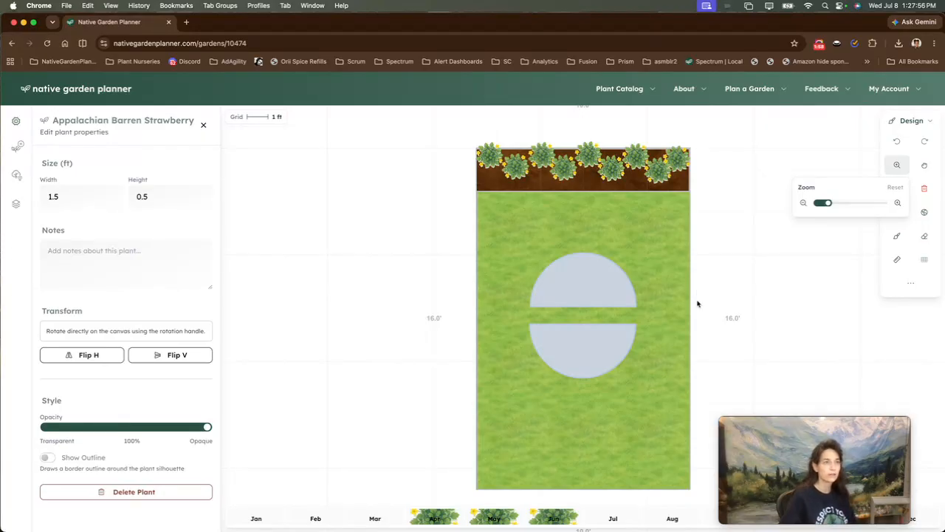
click(804, 203)
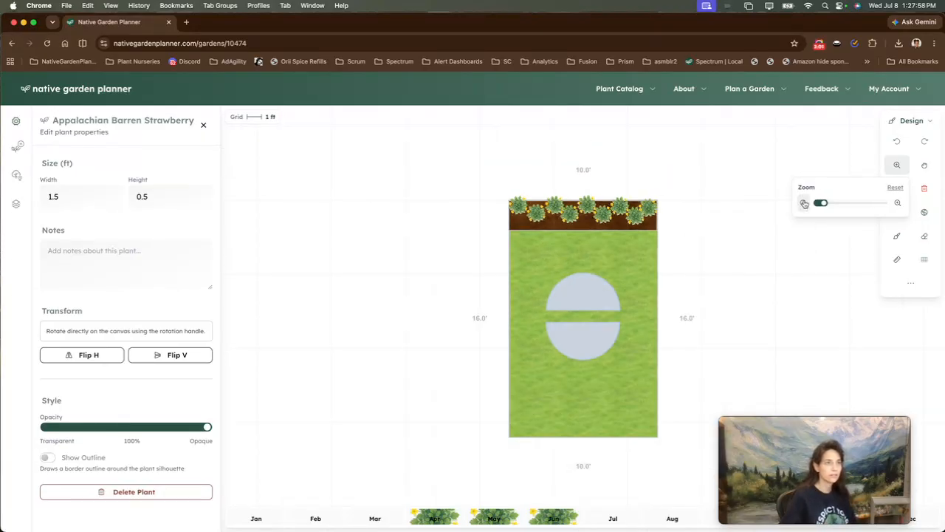
click(804, 203)
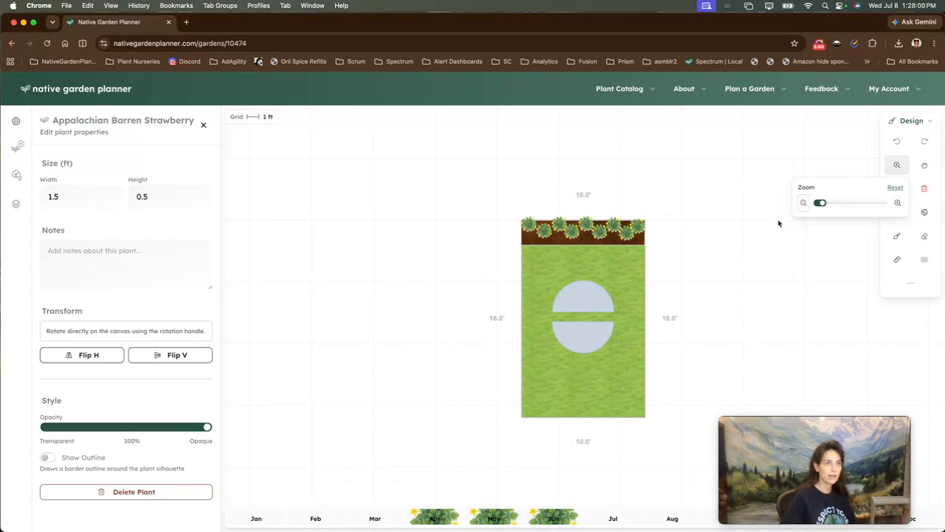
click(898, 204)
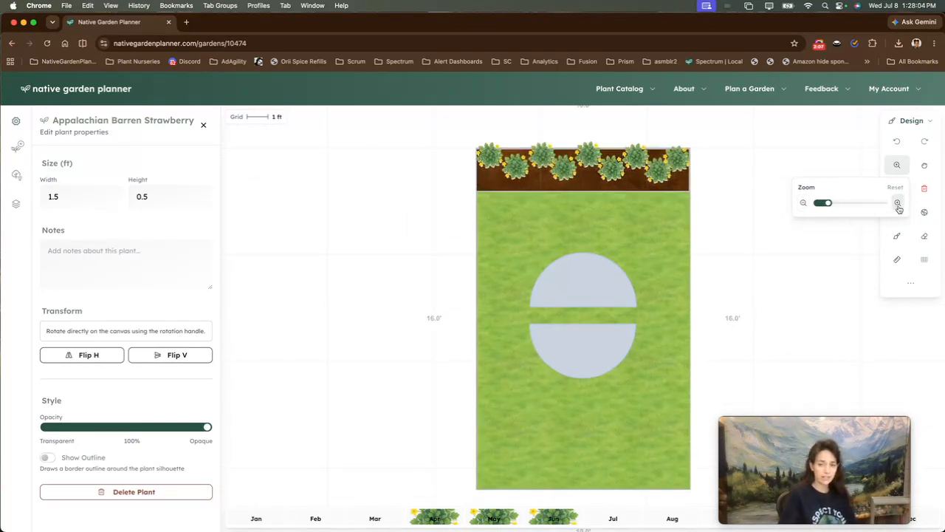
click(898, 204)
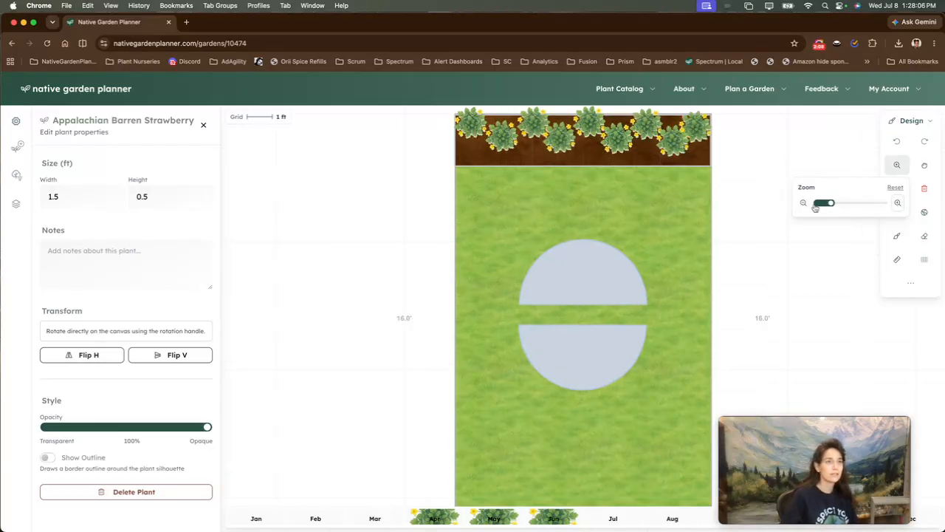
drag(830, 205, 861, 208)
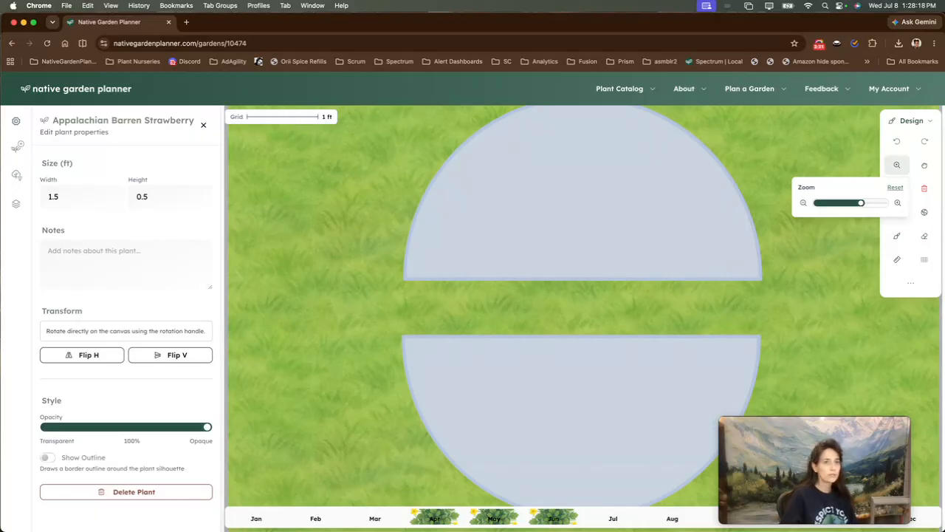
Step: Turn on the grid overlay and bring the whole garden back into view
click(924, 259)
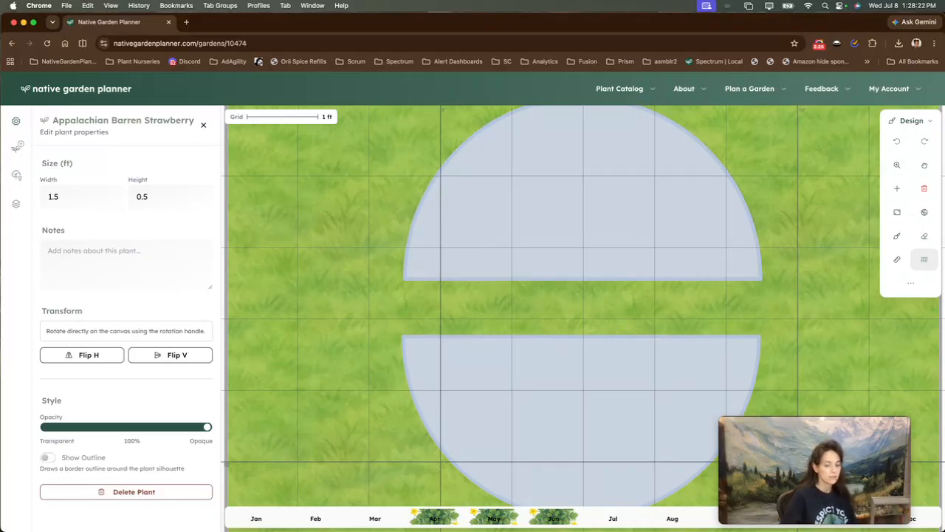
key(super+0)
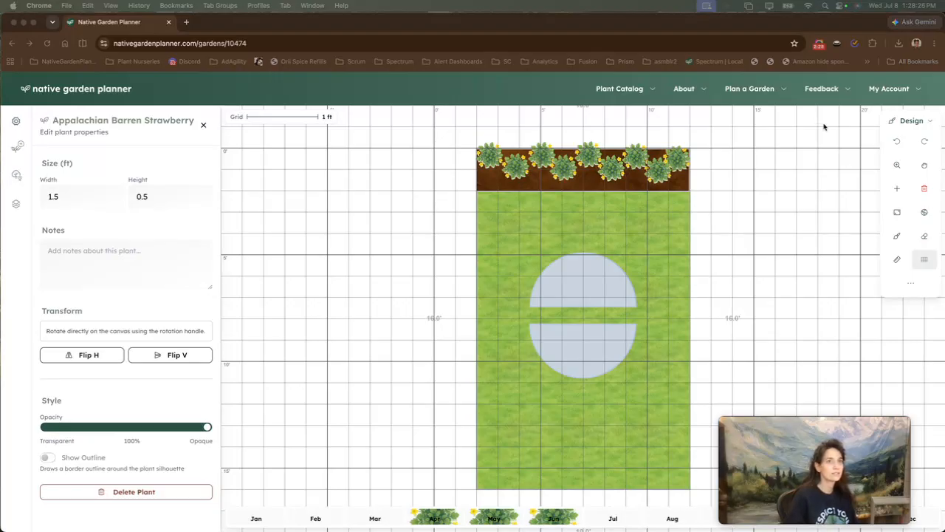
click(896, 169)
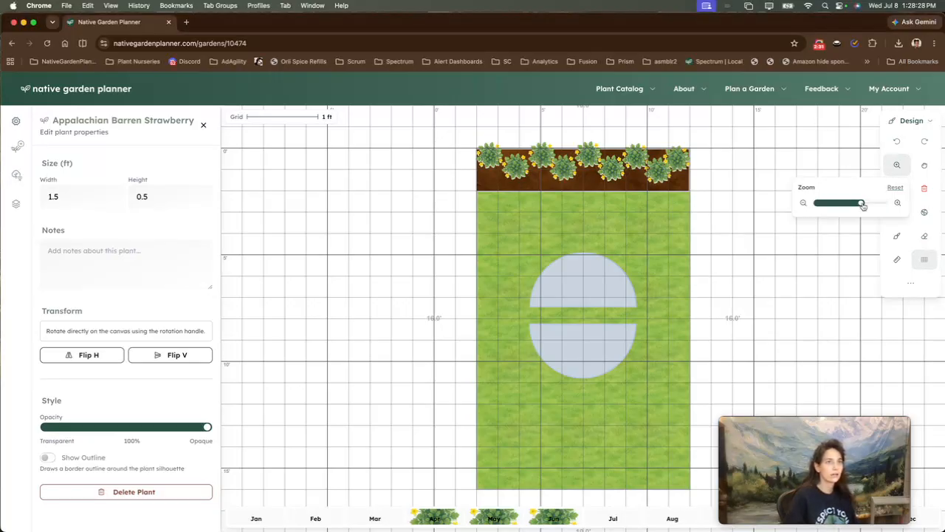
click(824, 204)
drag(824, 204, 821, 204)
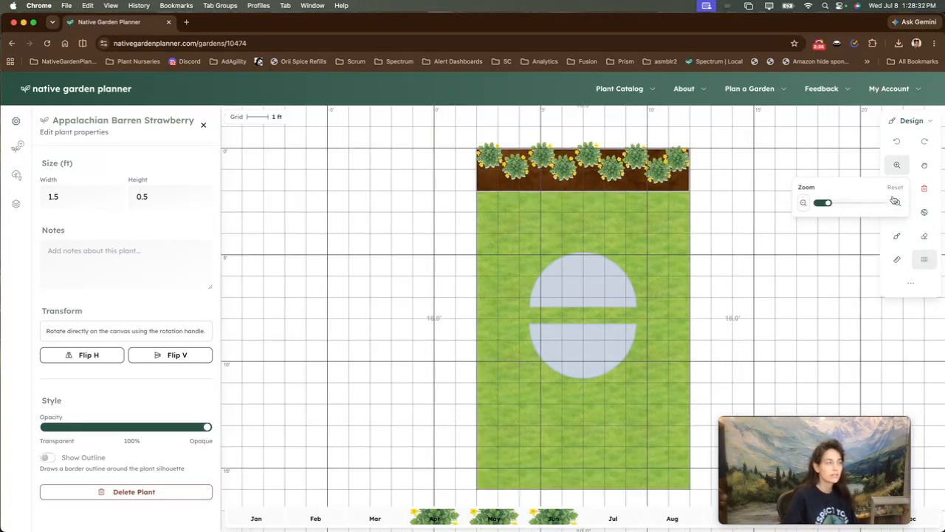
click(860, 257)
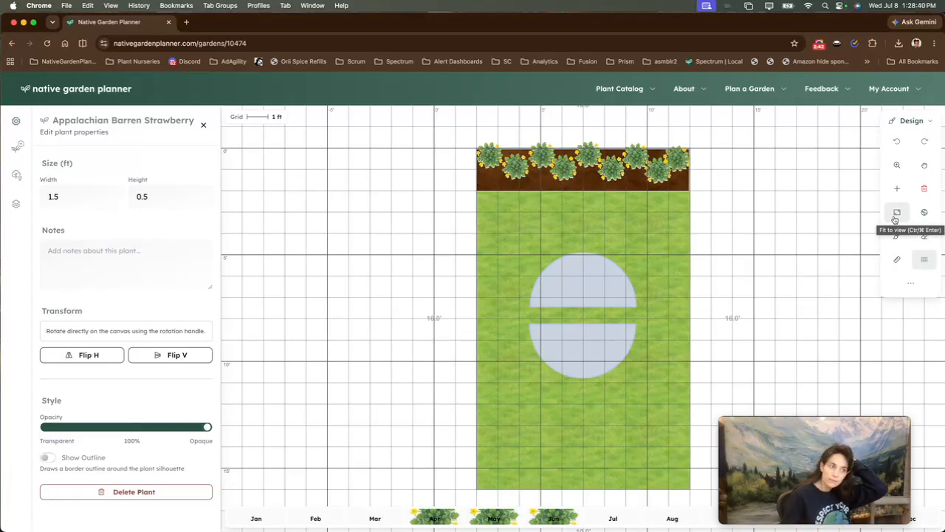
Step: Zoom far out from the garden, fit it back to the view and pan the canvas slightly
scroll(742, 319, down, 15)
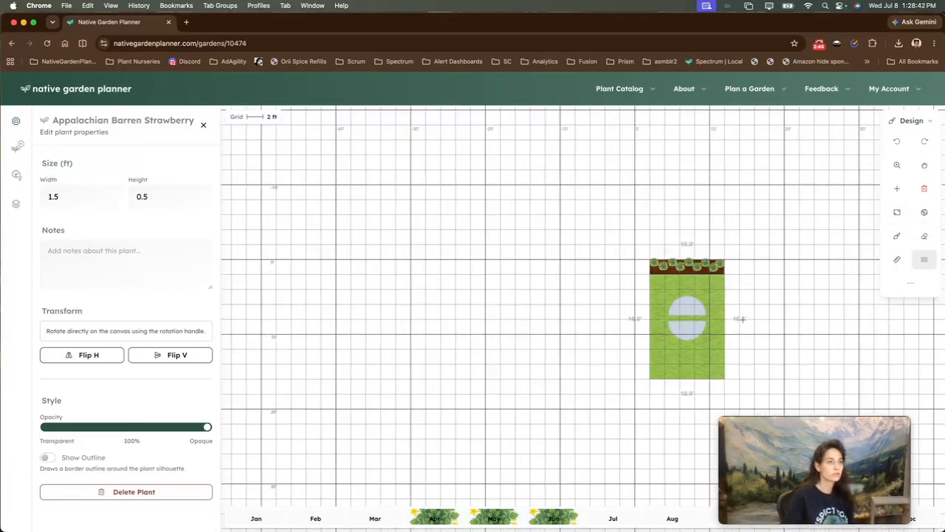
scroll(740, 319, up, 3)
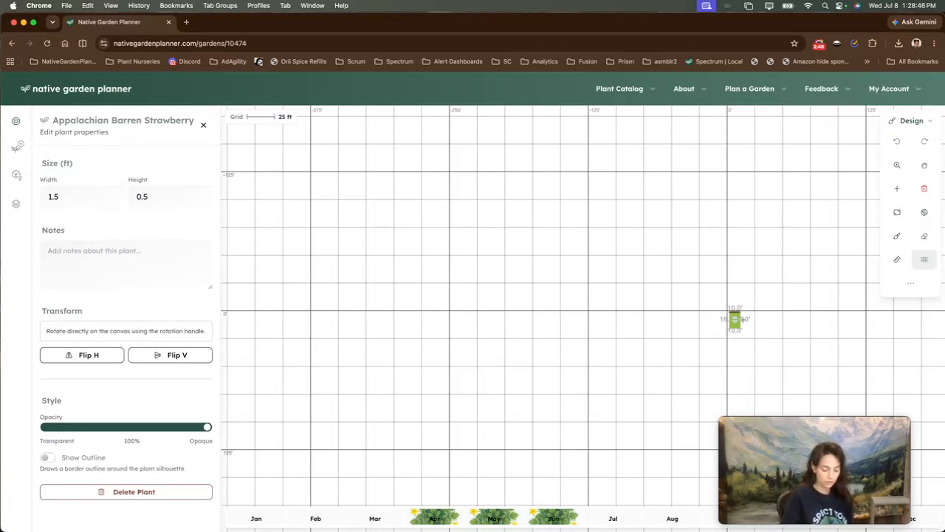
scroll(743, 319, up, 10)
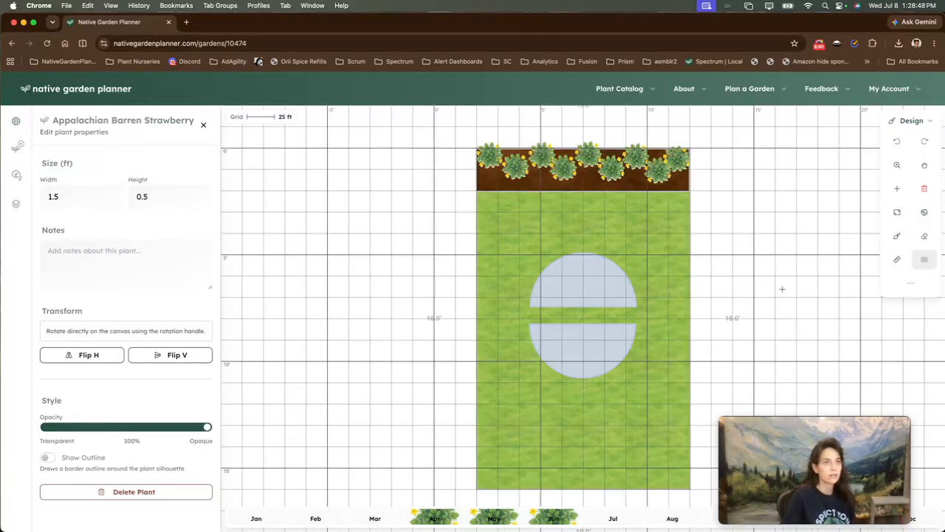
click(908, 210)
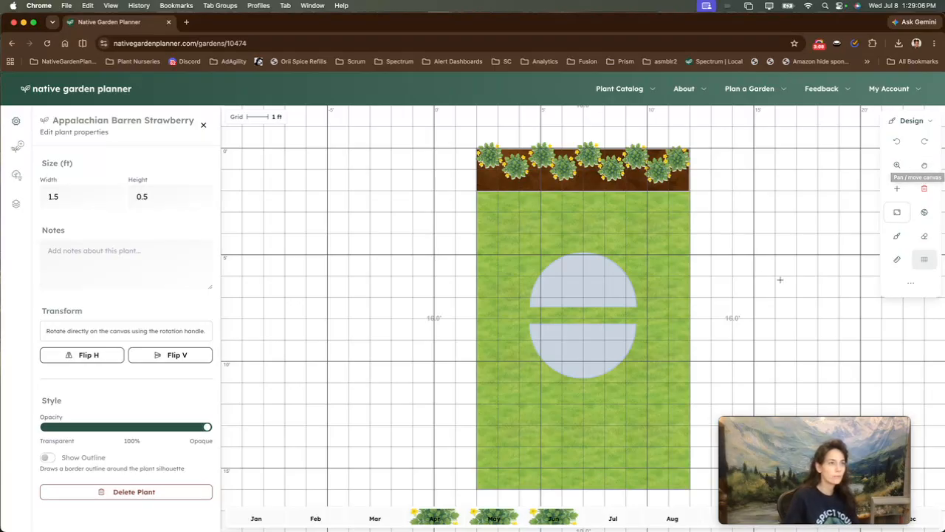
drag(781, 280, 803, 324)
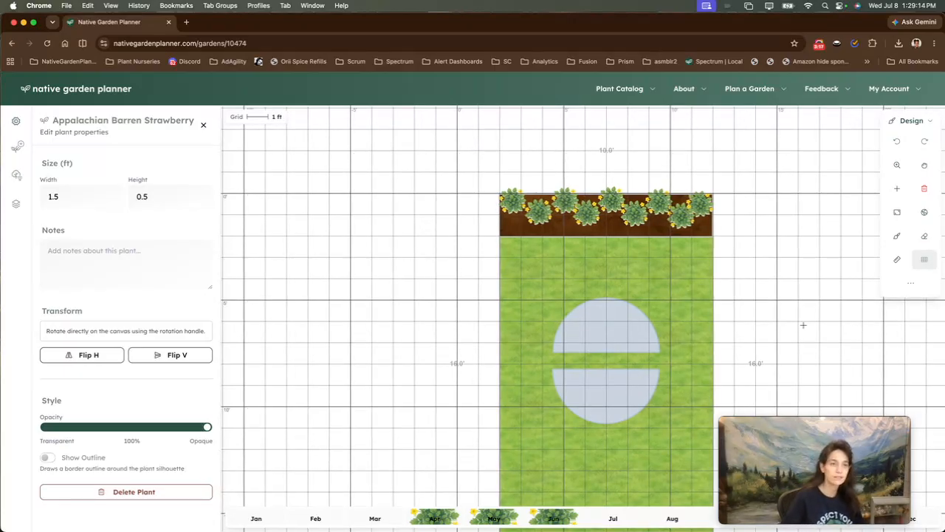
Step: Start a freeform polygon with three points on the lawn from the bed's lower right corner, with segments about 5.1 ft and 2.8 ft long
click(897, 189)
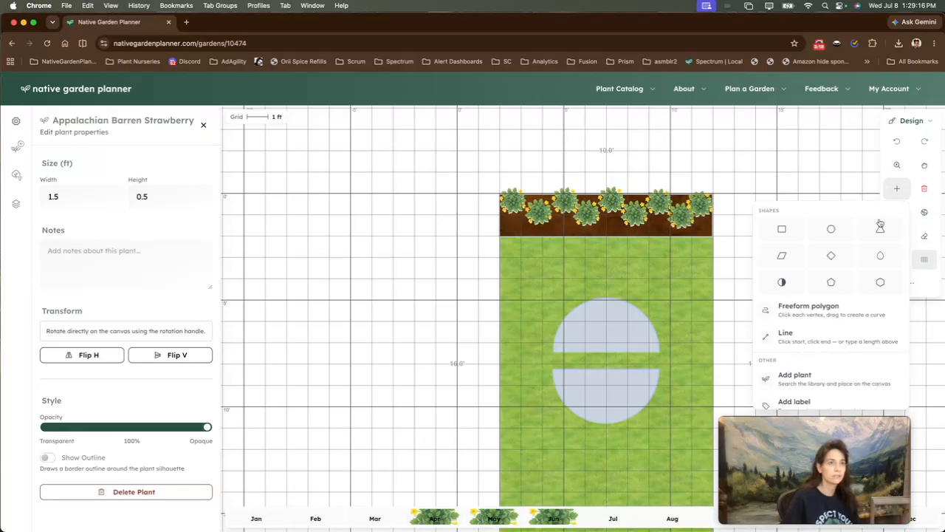
click(808, 308)
click(712, 235)
click(691, 342)
click(648, 300)
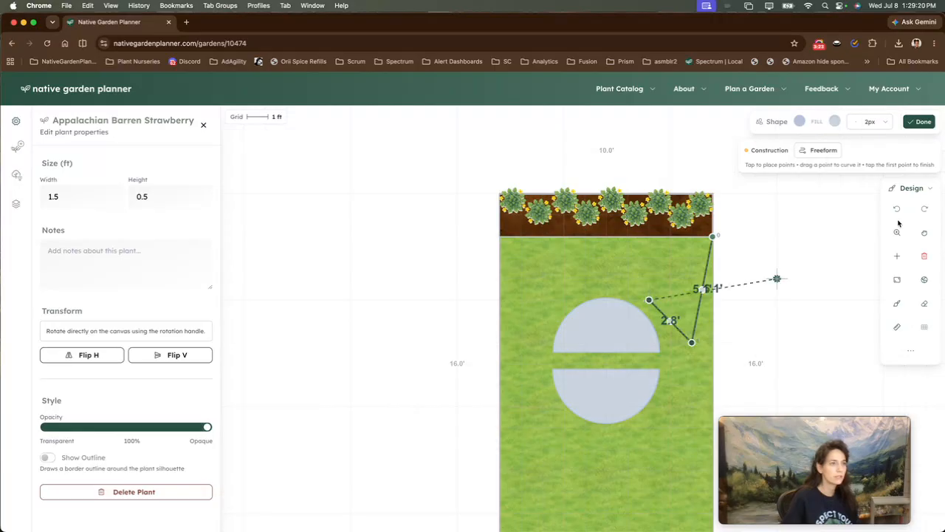
Step: Pan and zoom the canvas in on the third point of the unfinished freeform polygon
click(924, 233)
drag(690, 303, 715, 515)
scroll(719, 349, up, 6)
scroll(719, 350, up, 3)
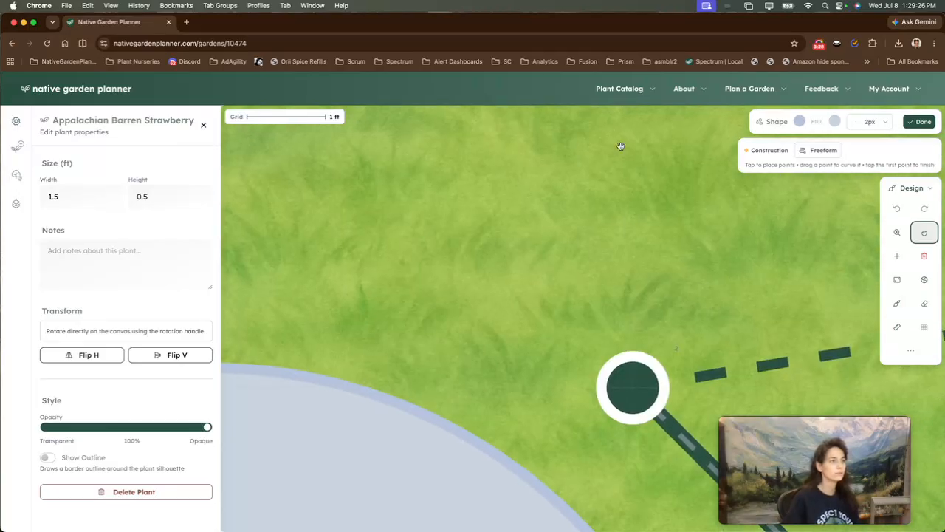
drag(621, 146, 679, 285)
scroll(679, 285, down, 2)
right_click(679, 288)
click(671, 278)
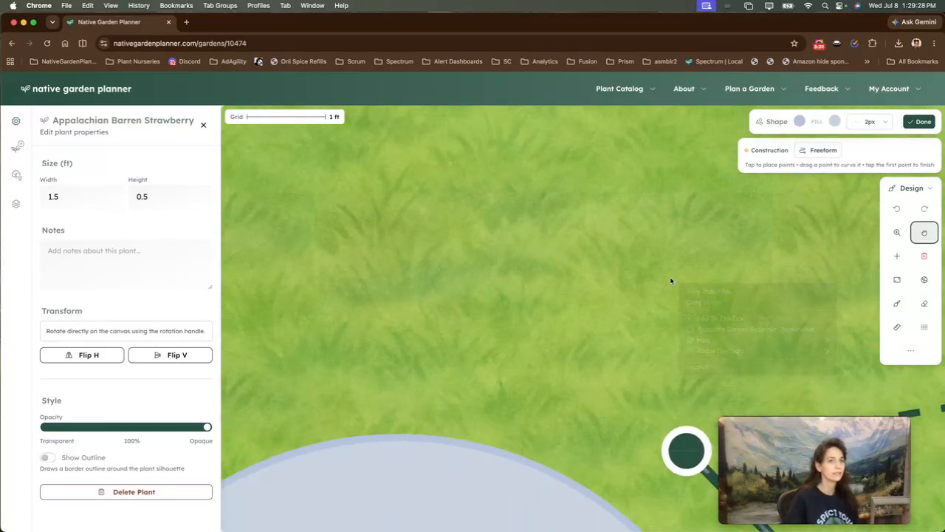
Step: Add two more points to the freeform polygon above the upper semicircle, with segments about 2.0 ft and 2.8 ft long
click(925, 233)
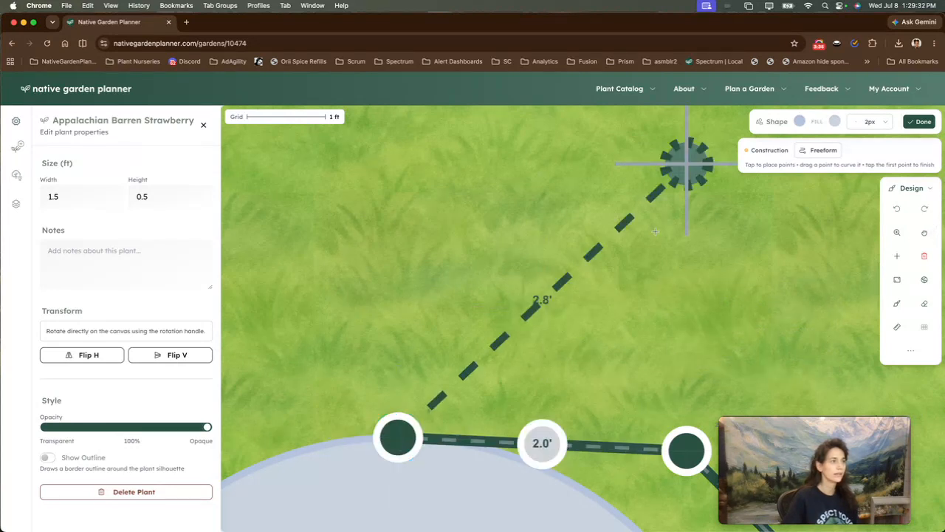
click(685, 163)
click(923, 233)
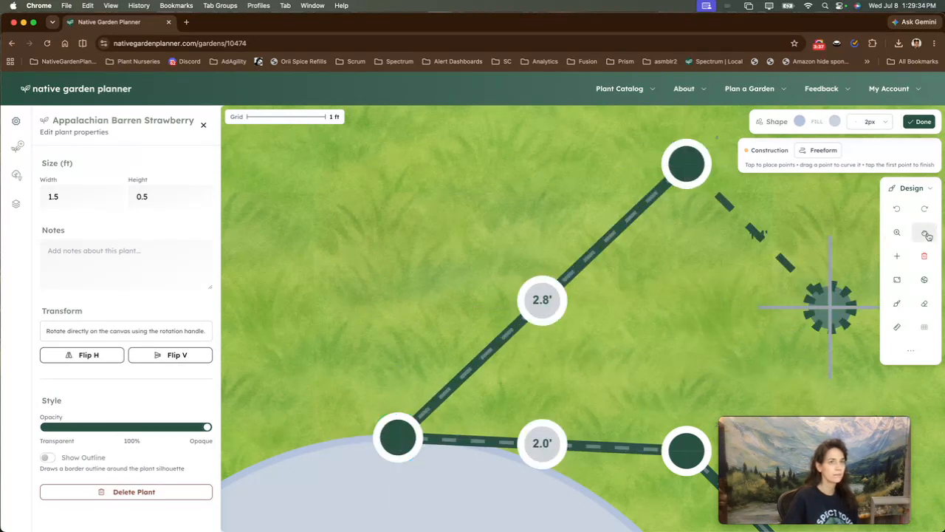
Step: Pan the canvas toward the garden's upper left corner and zoom out until the bed and unfinished freeform polygon show
drag(531, 225, 738, 443)
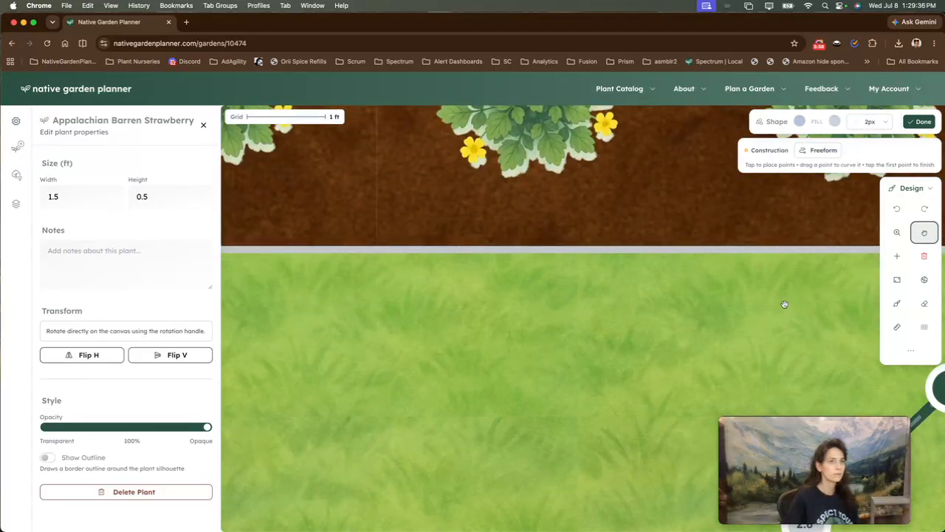
click(896, 232)
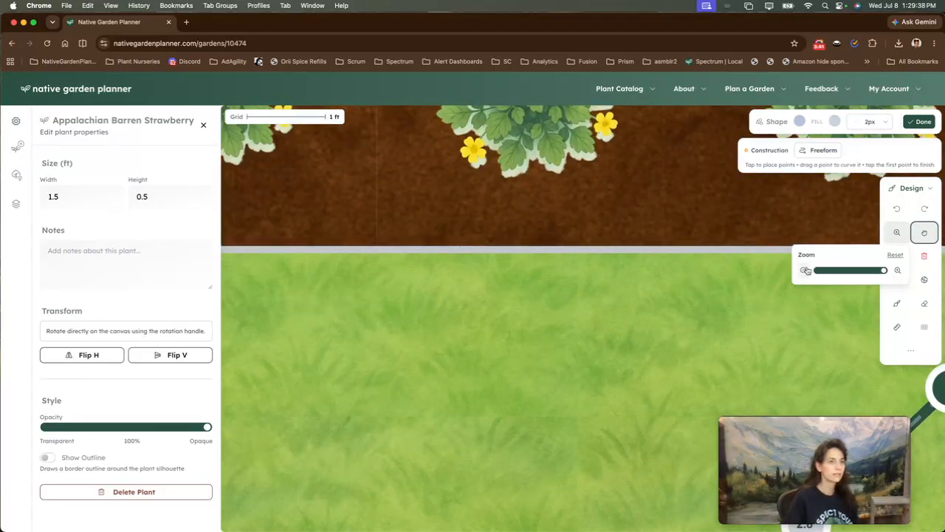
click(803, 271)
click(803, 270)
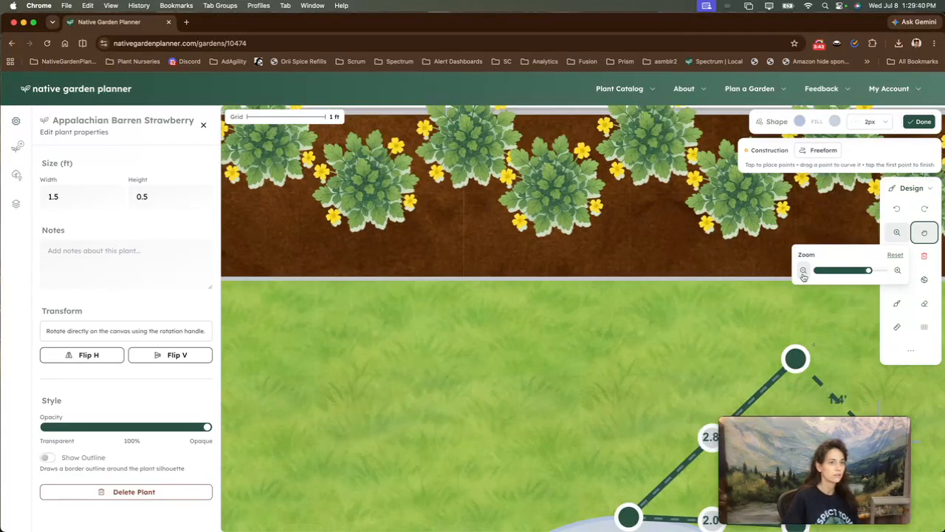
click(803, 270)
click(921, 233)
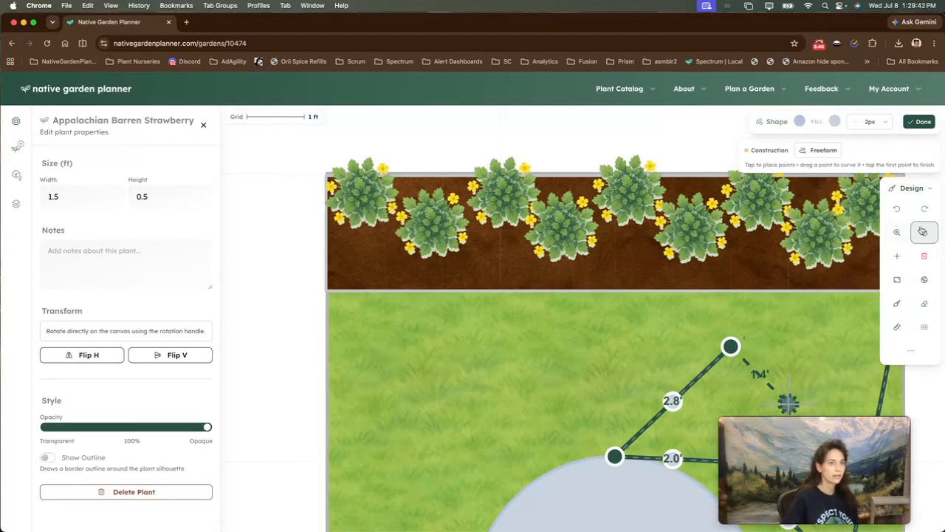
drag(622, 338, 668, 370)
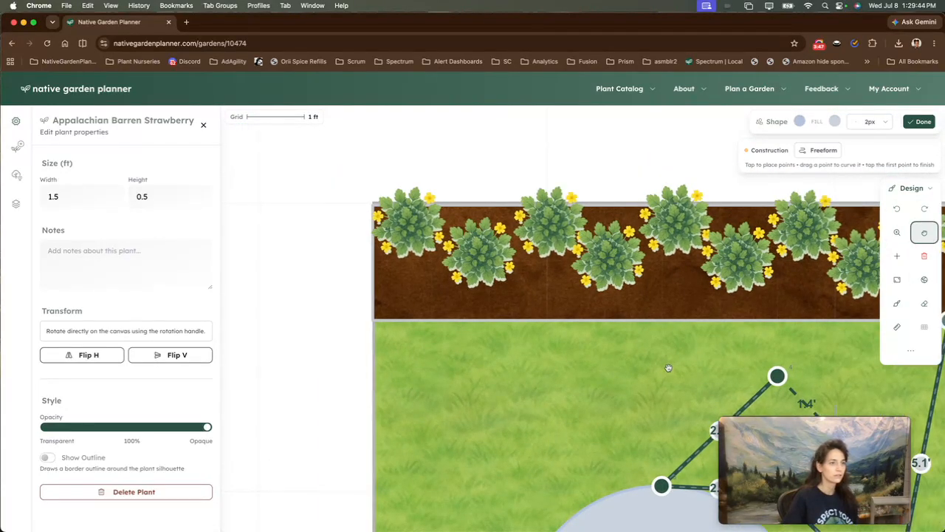
Step: Stop panning, place another polygon point straight left of the last one and discard the unfinished freeform polygon
click(924, 232)
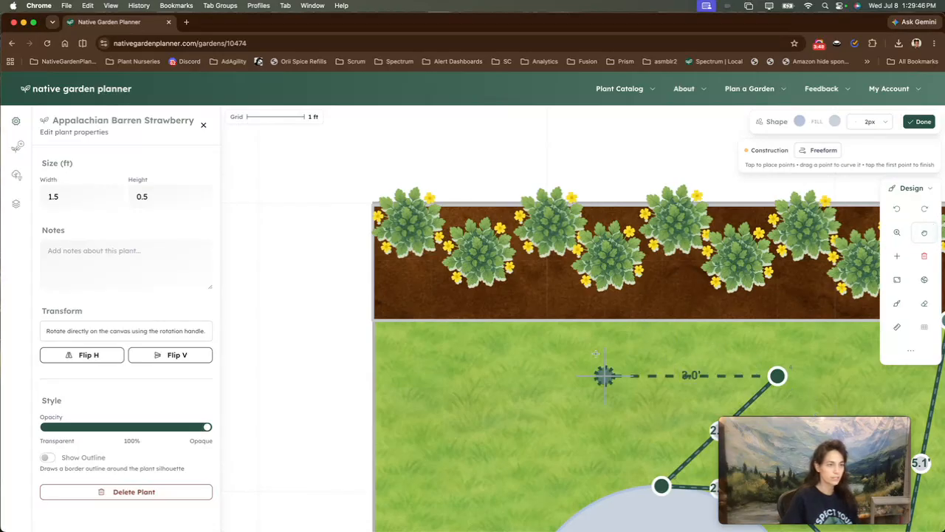
click(546, 376)
key(Escape)
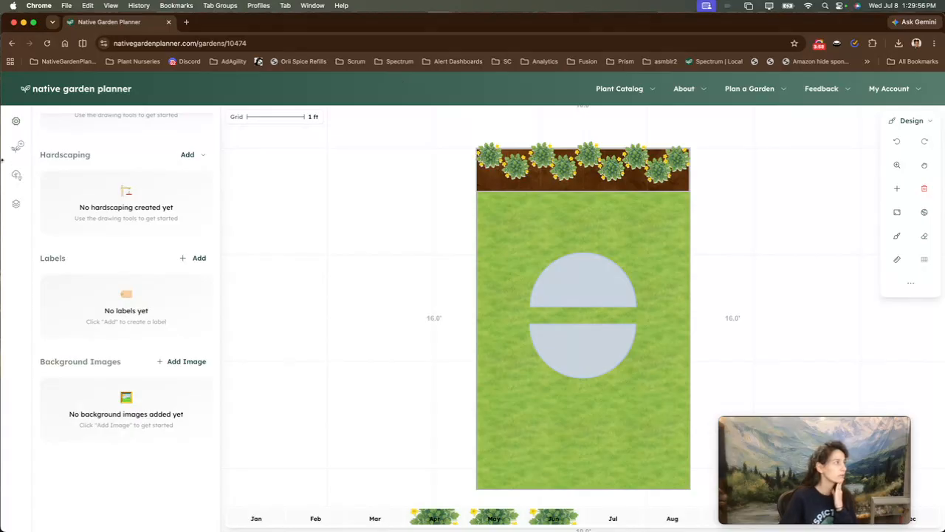
Step: Place one Common Boneset from the plant catalog at each end of the back garden bed and leave Stamp Mode
click(17, 147)
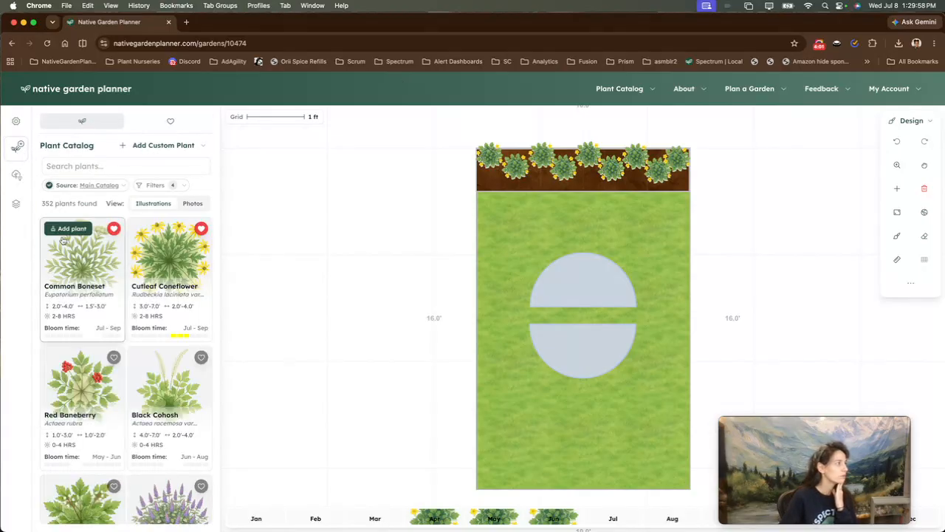
click(69, 229)
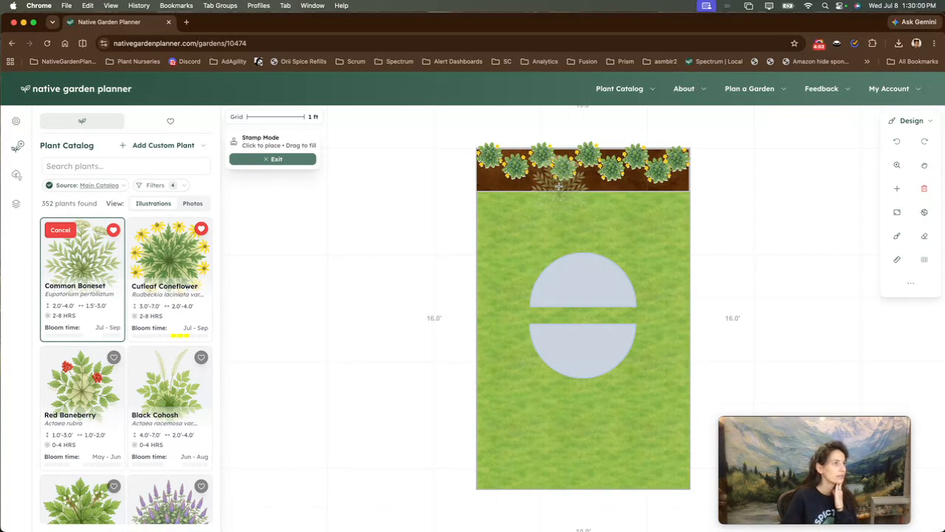
scroll(494, 175, up, 5)
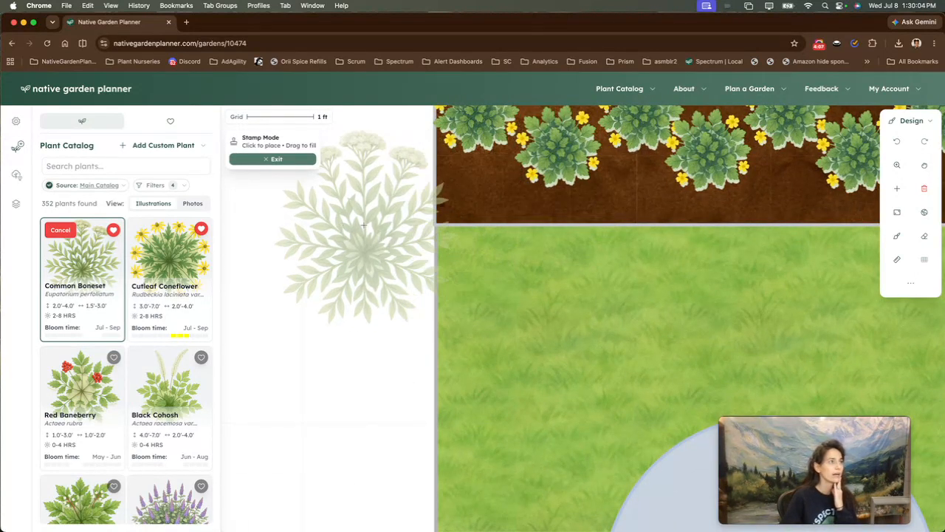
click(465, 192)
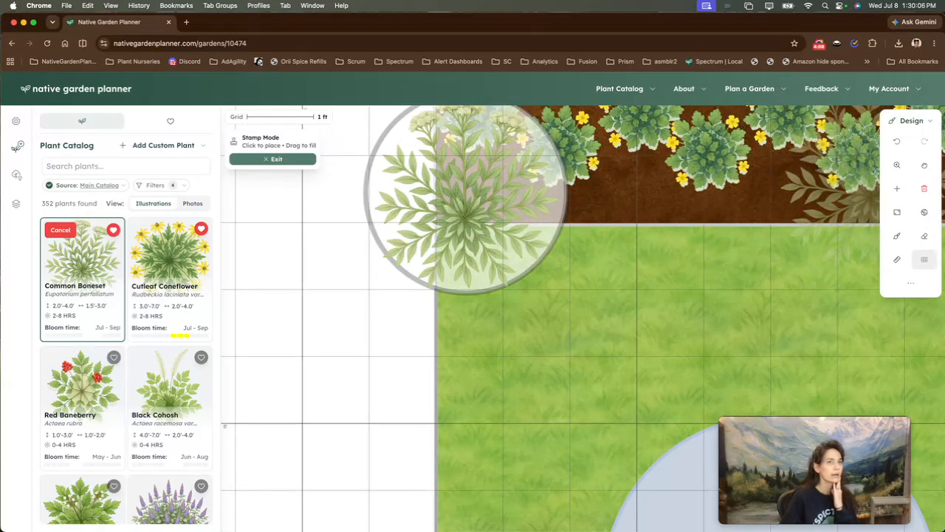
click(927, 165)
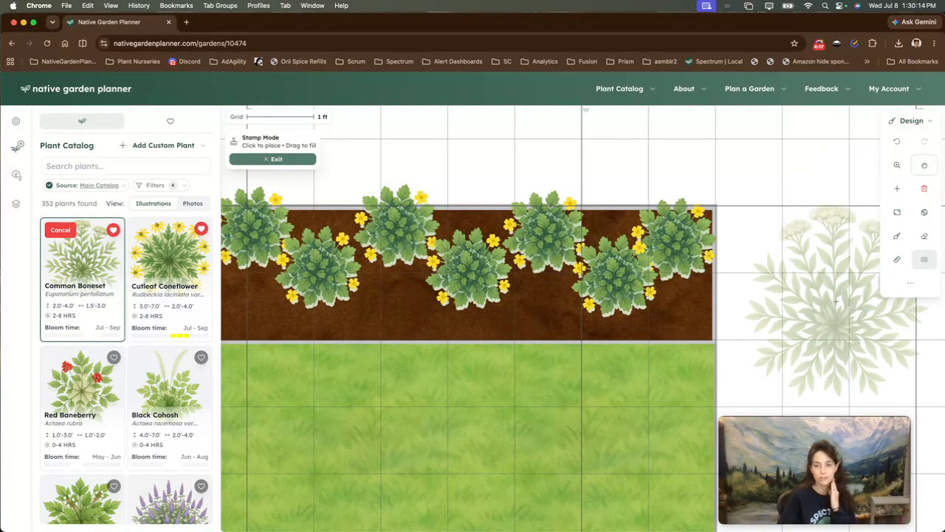
click(683, 296)
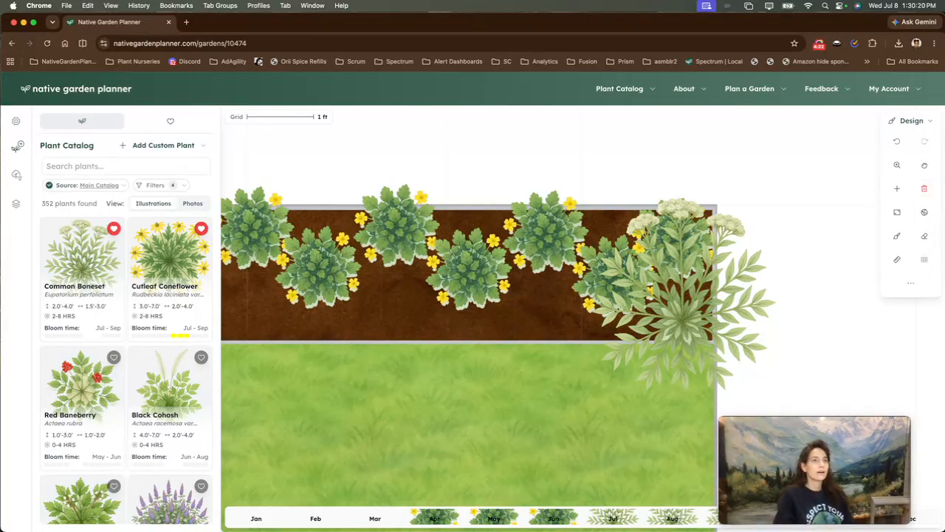
Step: Use the Add plant command to bring up the plant catalog, return to the garden settings and repeat the command
click(892, 196)
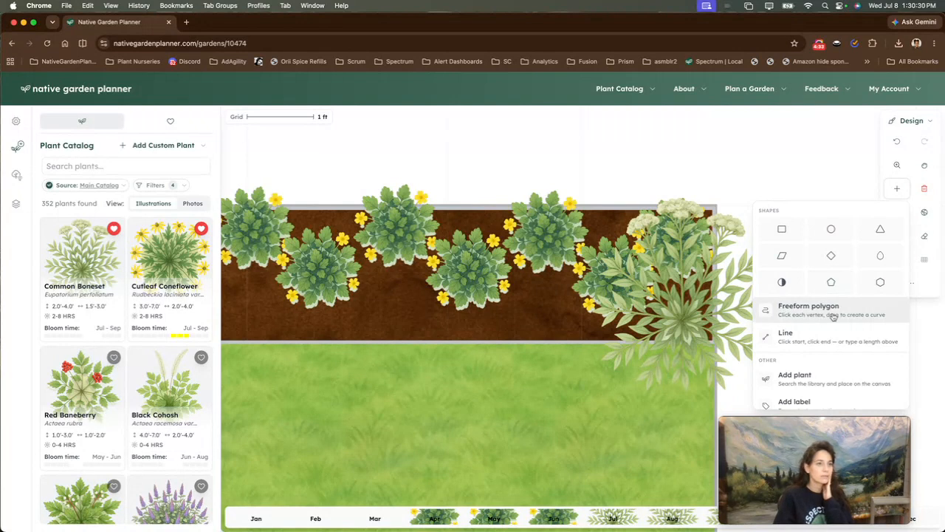
scroll(829, 333, down, 3)
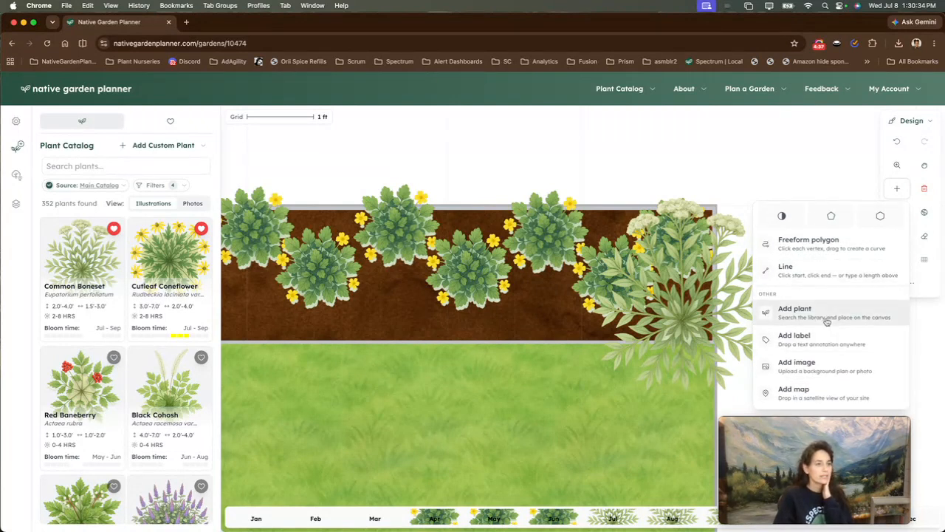
click(827, 320)
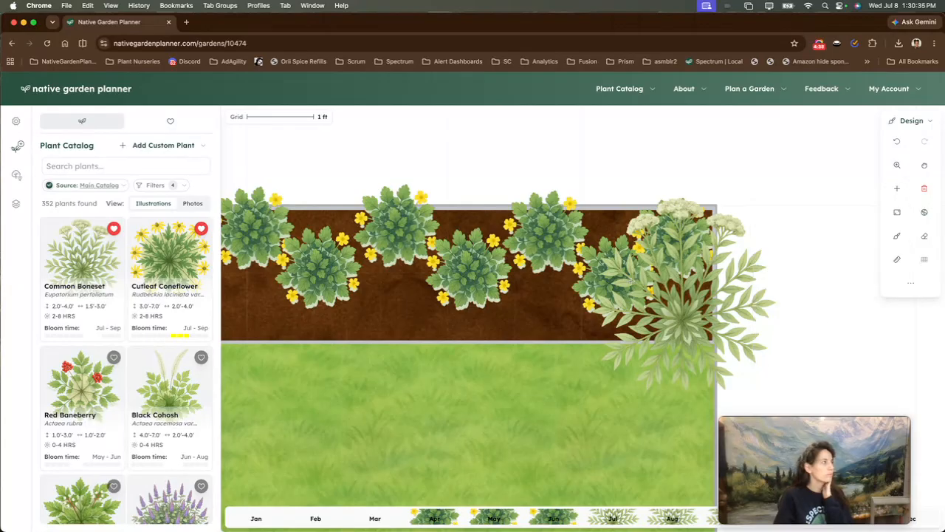
click(16, 120)
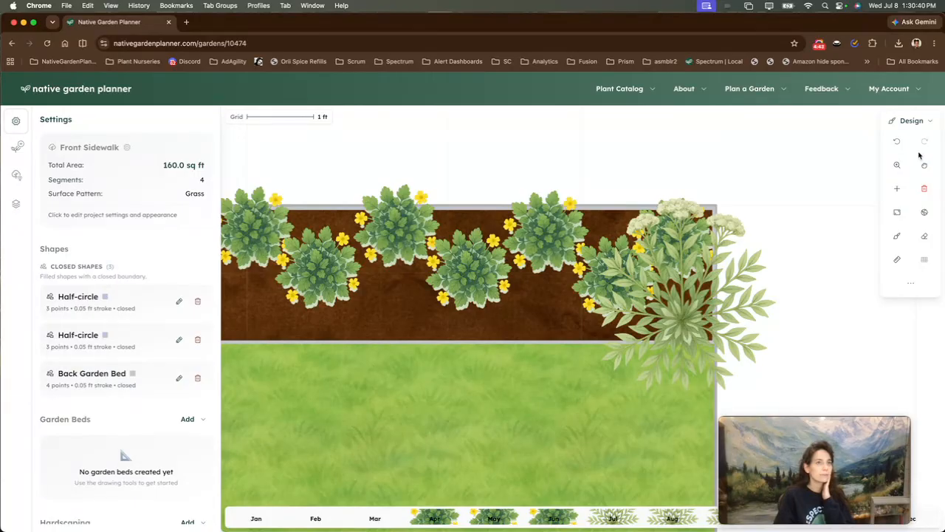
click(896, 188)
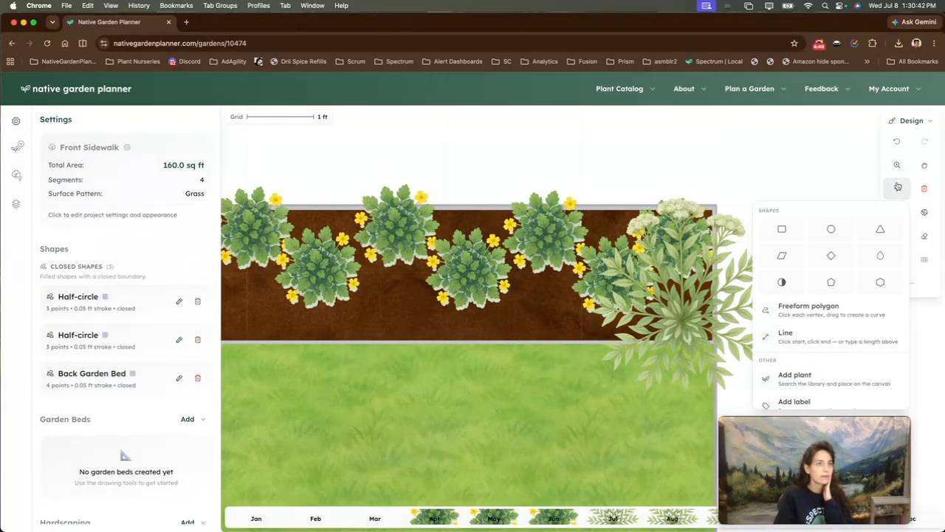
click(799, 375)
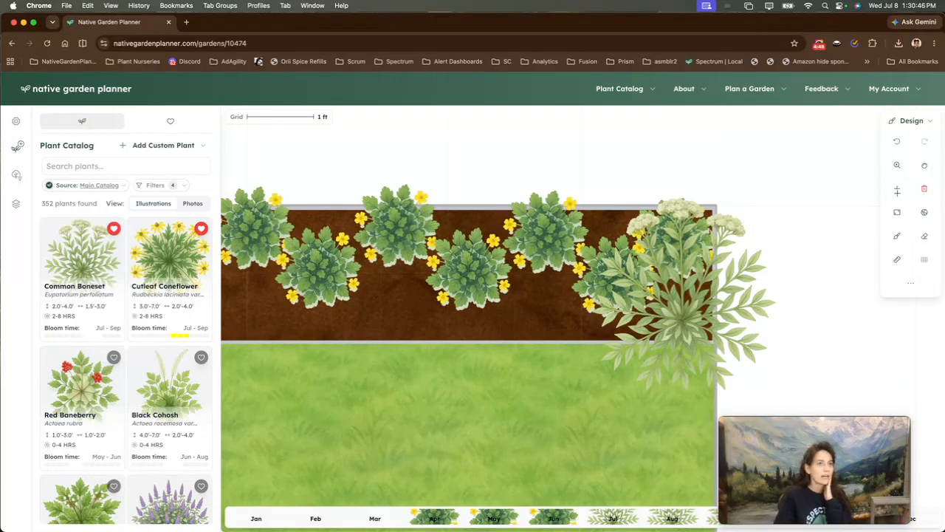
Step: Add a new label and move it onto the lawn just below the back garden bed
click(898, 190)
scroll(850, 299, down, 2)
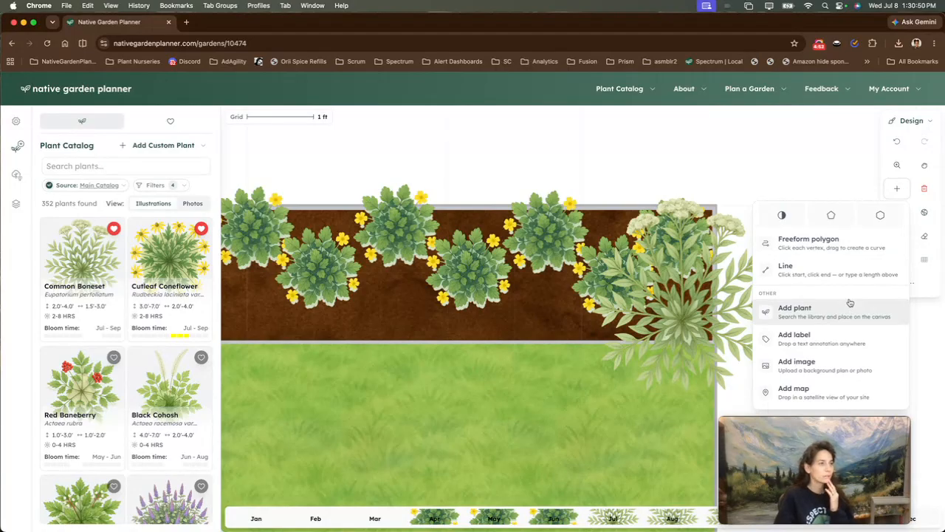
click(815, 347)
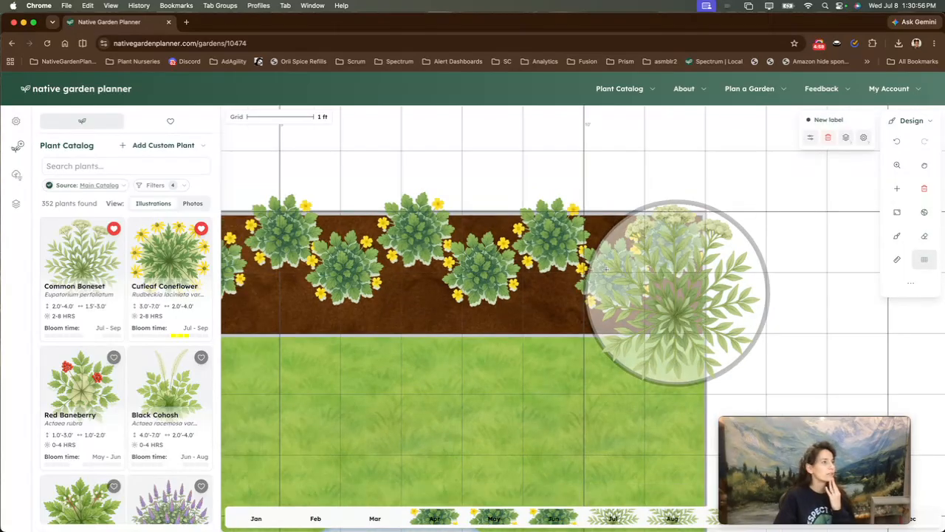
click(328, 271)
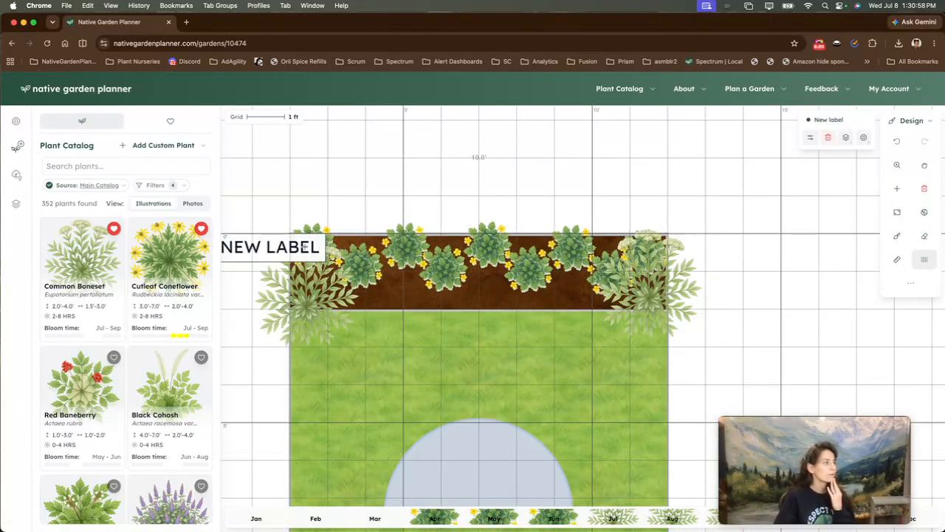
drag(283, 247, 451, 332)
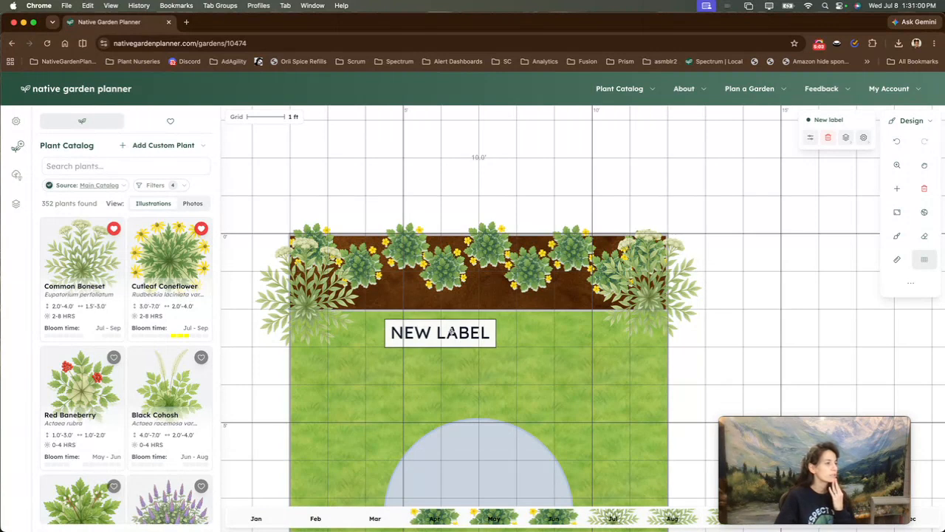
Step: Open the new label's settings and delete the label
click(810, 137)
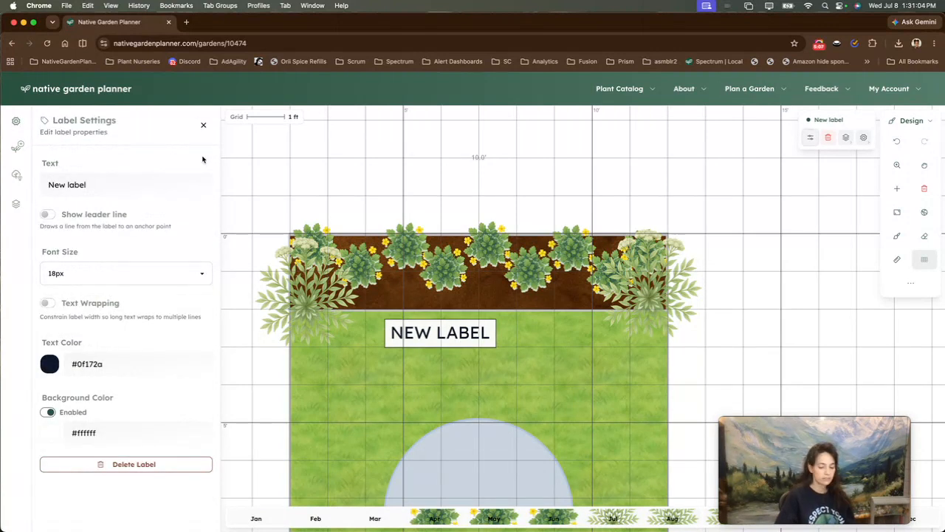
key(Delete)
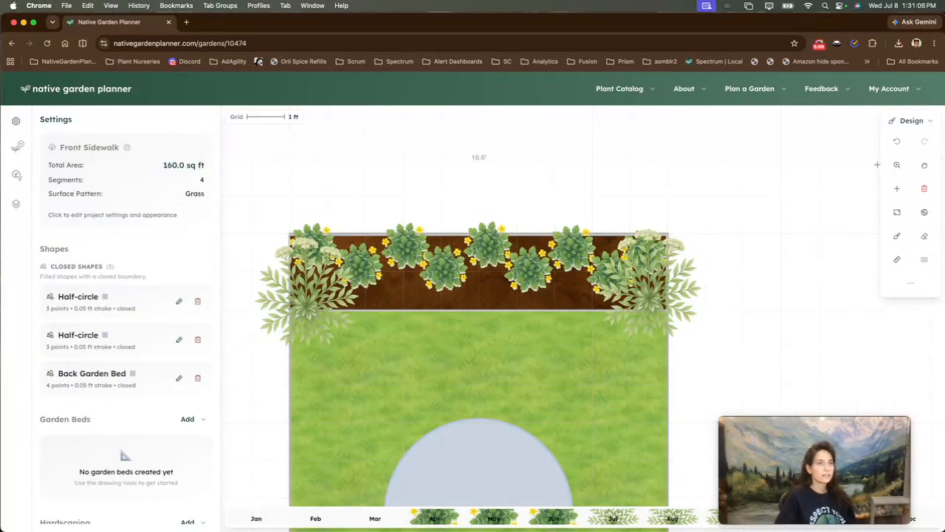
Step: Look over the available add commands and the Hardscaping, Labels and Background Images sections of the garden settings
click(896, 188)
scroll(821, 313, down, 1)
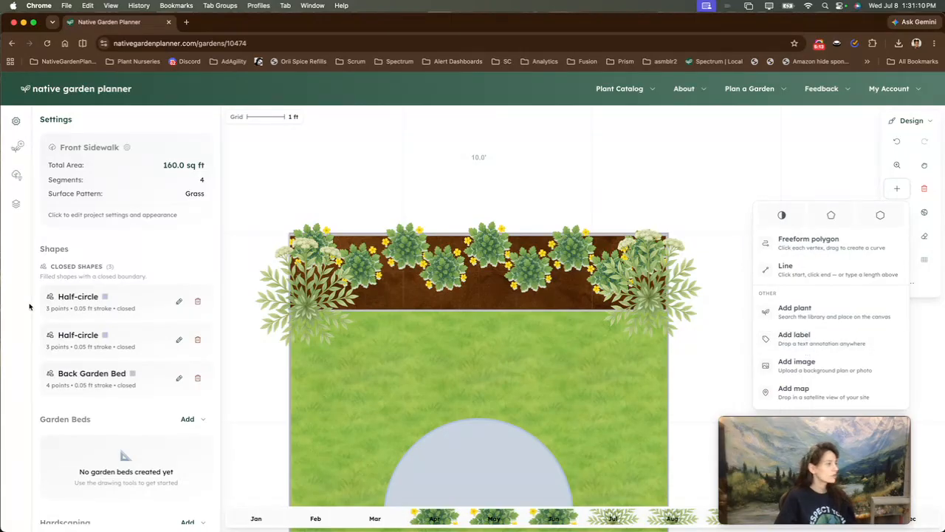
click(97, 449)
scroll(96, 447, down, 5)
scroll(96, 447, down, 3)
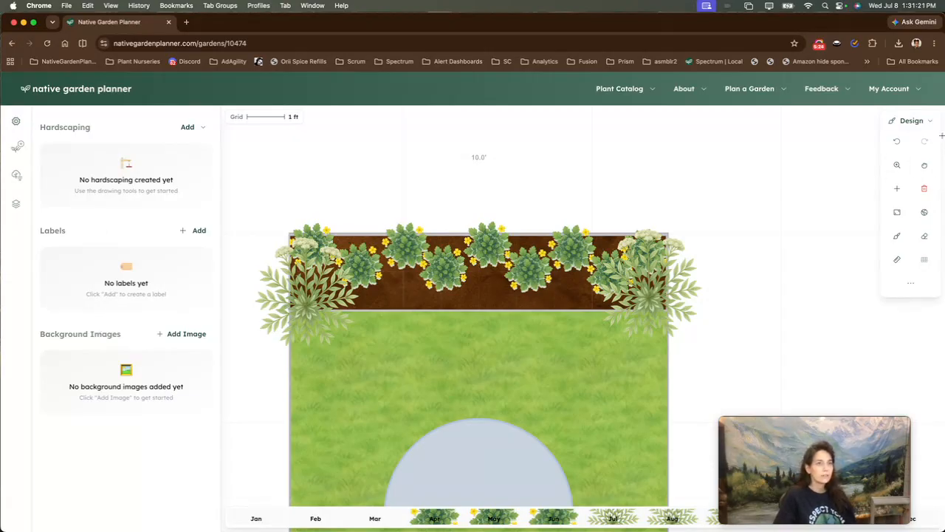
Step: Open the form for uploading a background image to the garden
click(896, 189)
scroll(812, 371, down, 2)
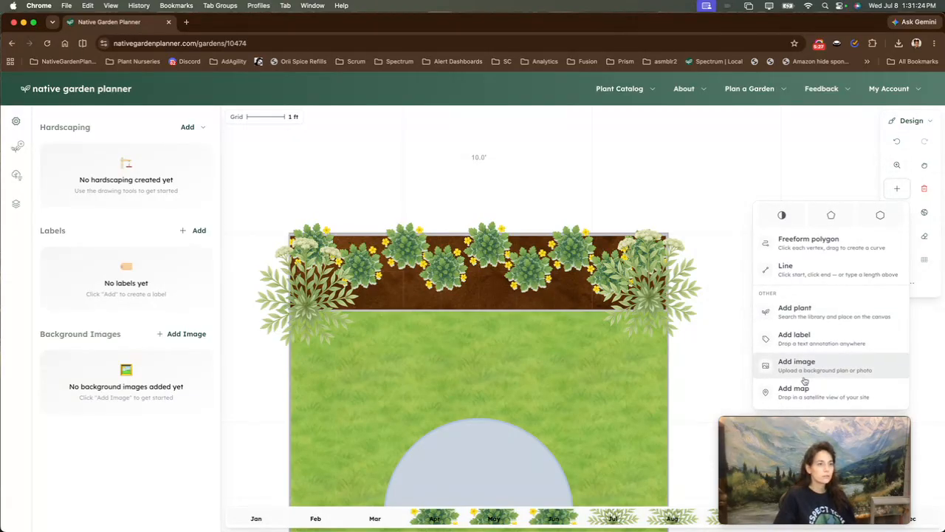
click(803, 369)
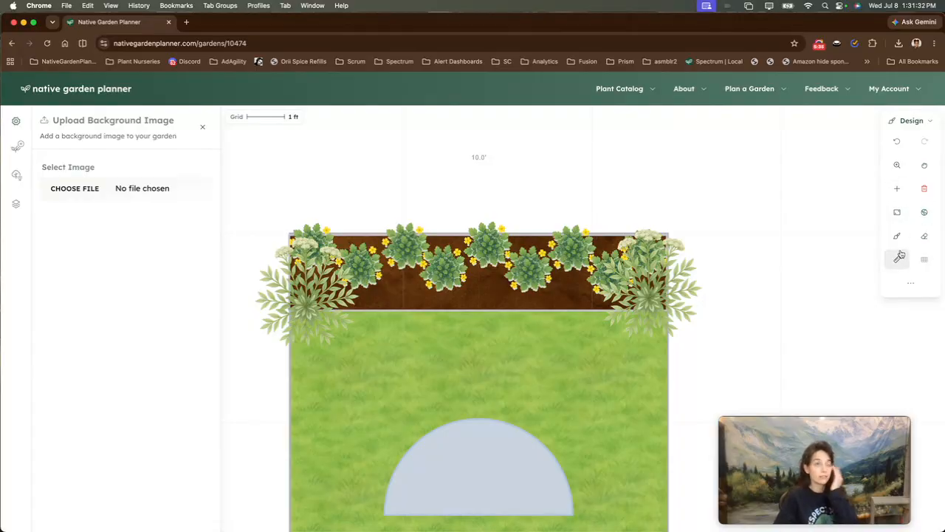
Step: Review the bulk delete options, choose Start Over and cancel clearing all garden data
click(926, 188)
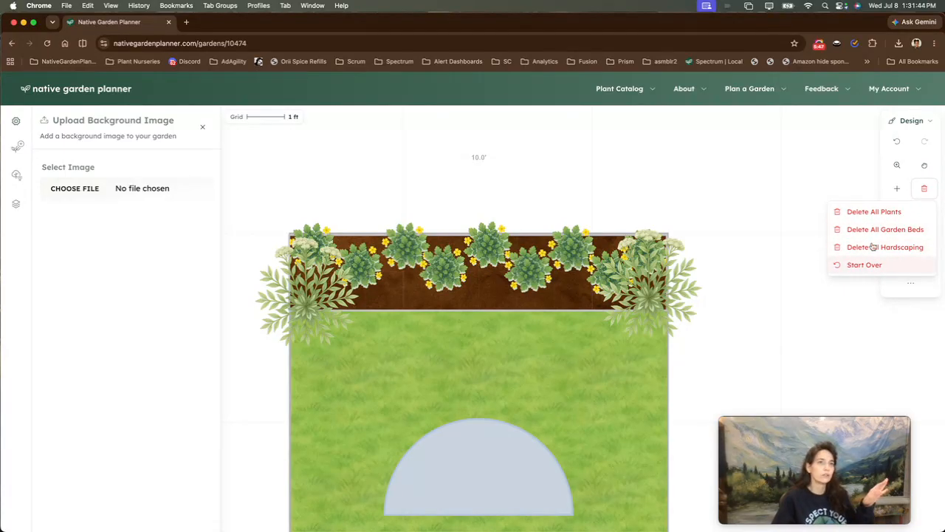
click(923, 190)
click(921, 191)
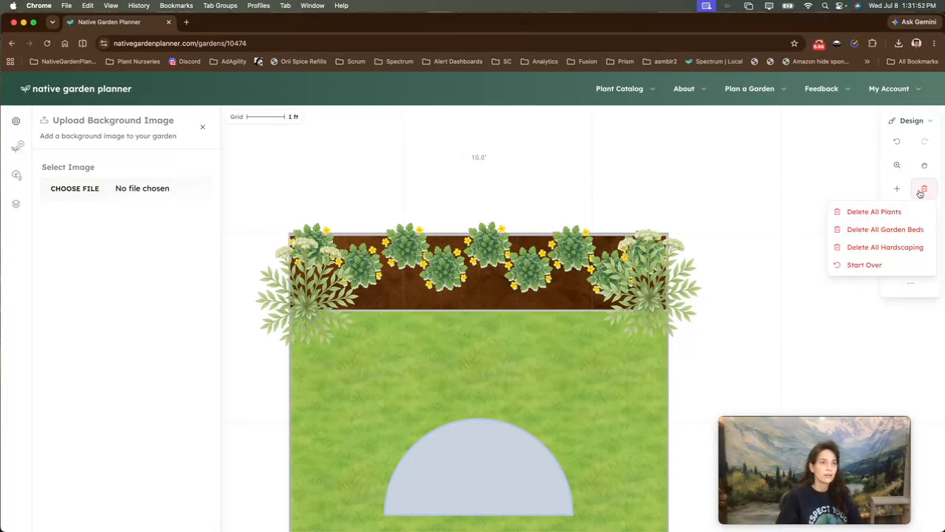
click(858, 266)
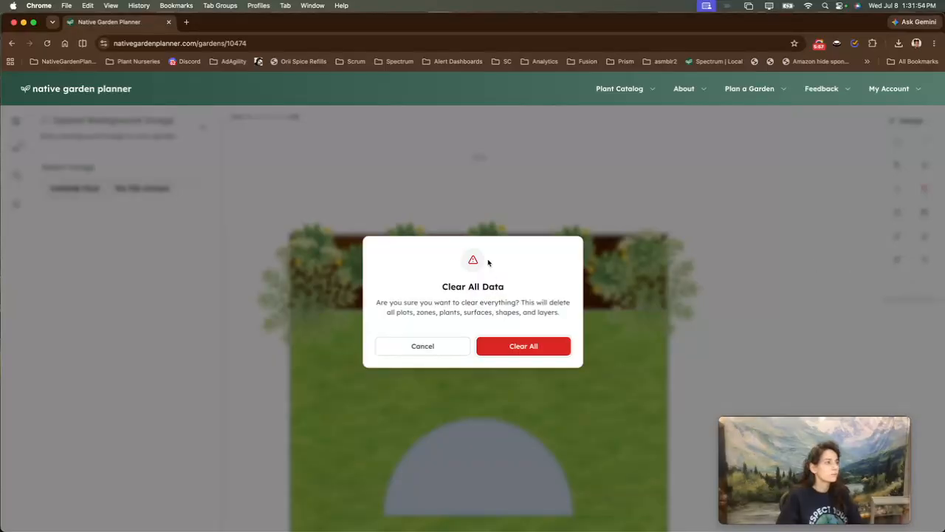
click(433, 344)
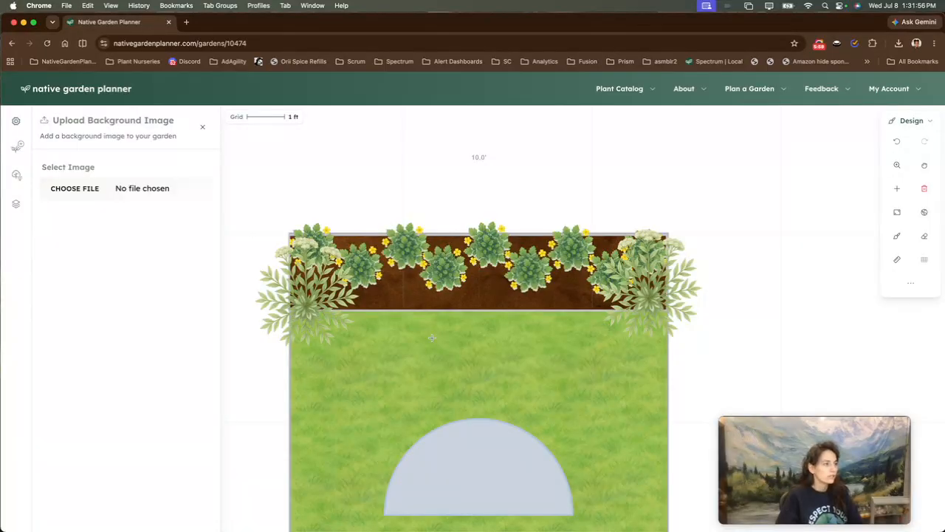
click(923, 237)
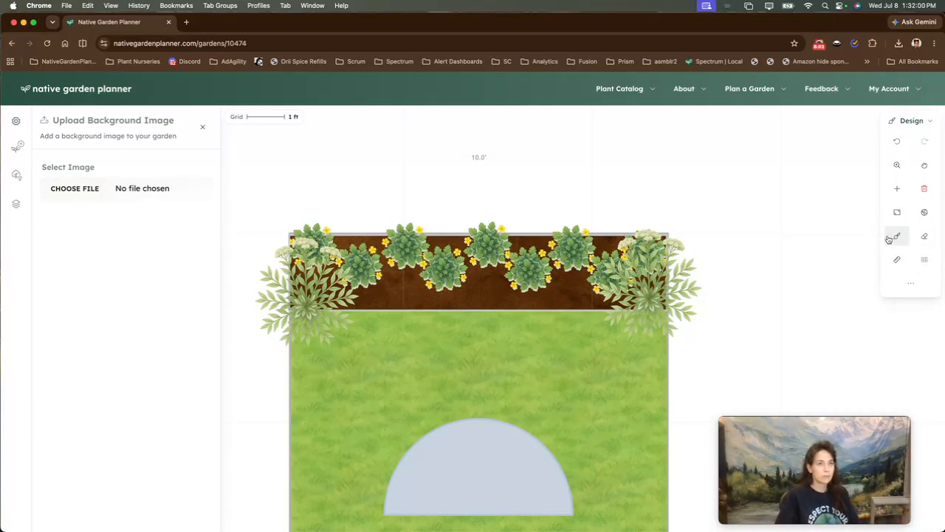
click(920, 263)
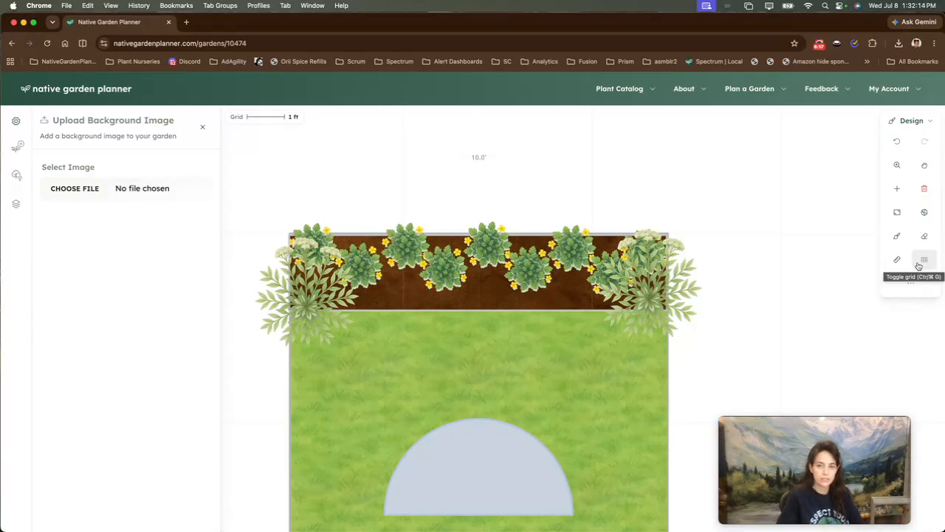
Step: Toggle the canvas grid on and off repeatedly to compare the strong and faint grid display
click(919, 265)
click(919, 265)
click(918, 266)
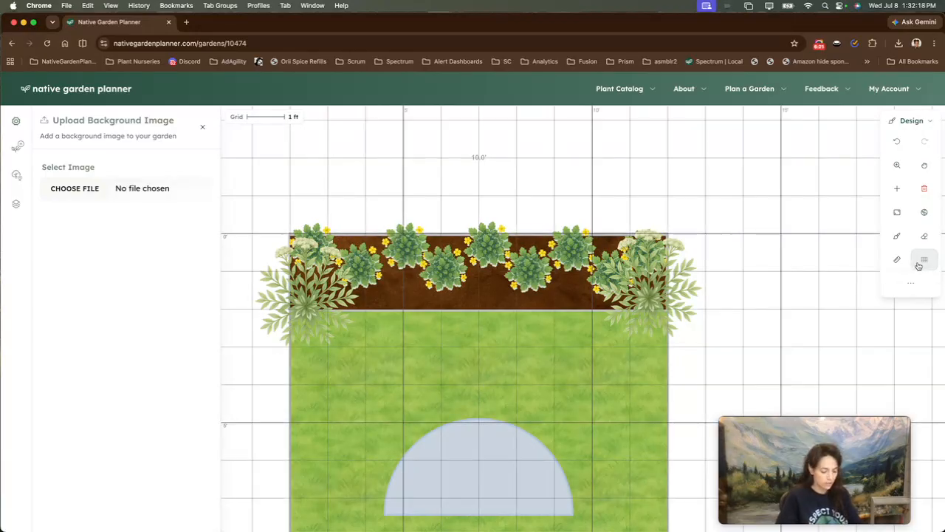
click(918, 266)
click(918, 266)
click(919, 265)
click(919, 266)
click(918, 266)
click(918, 265)
click(918, 265)
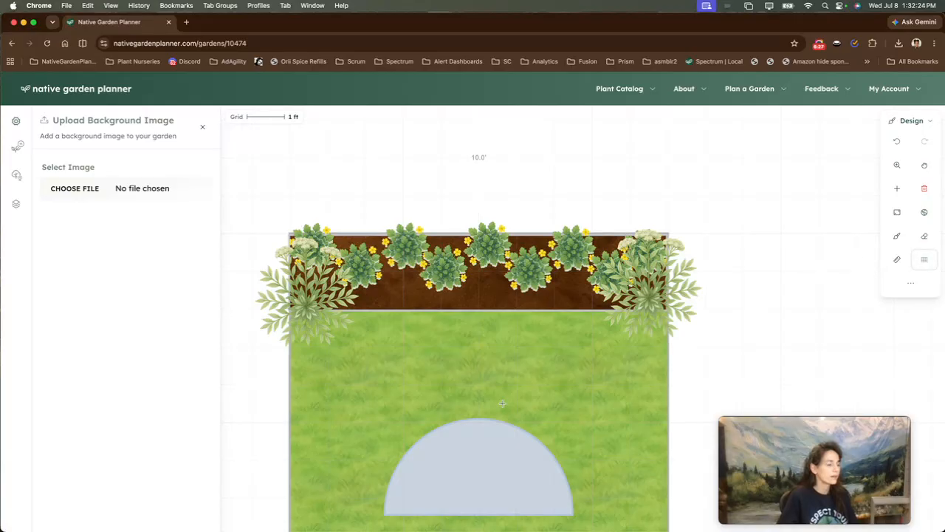
Step: Check how the grid scale and spacing change at different zoom levels of the garden
scroll(502, 403, up, 3)
scroll(525, 415, down, 8)
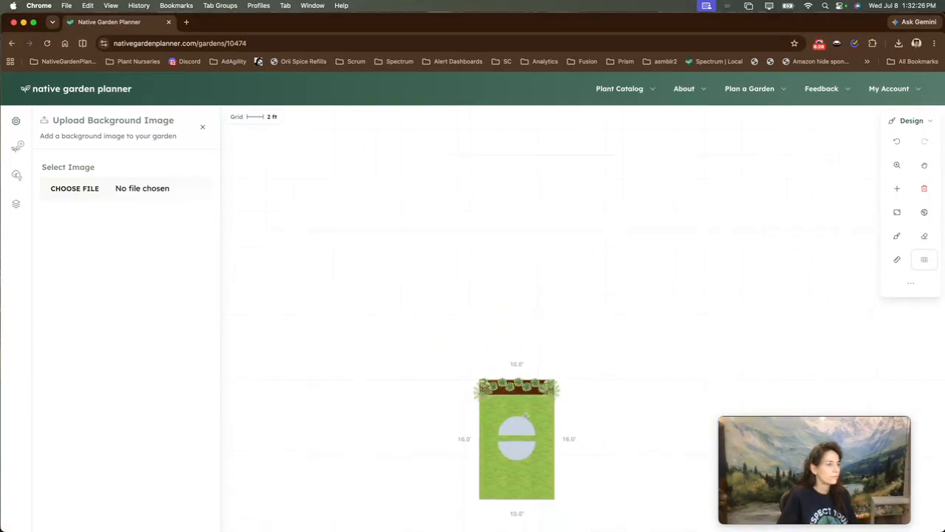
scroll(591, 418, up, 6)
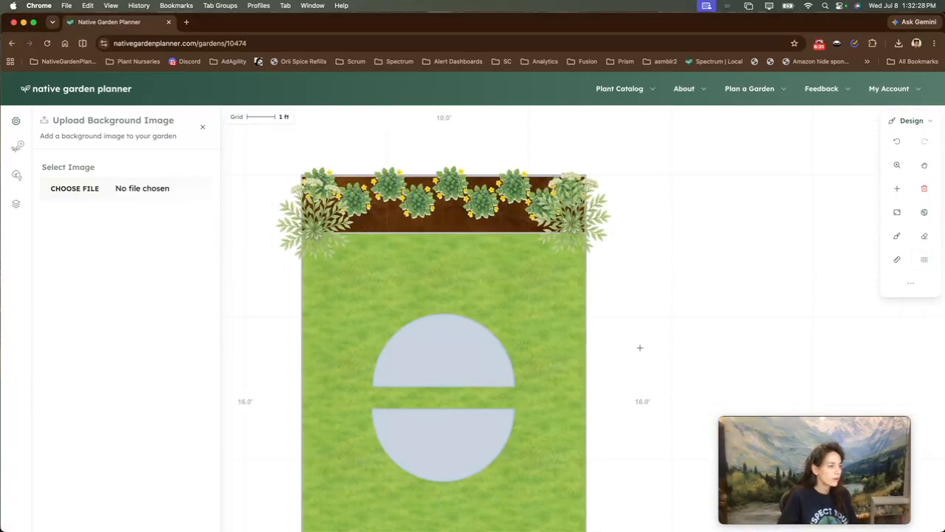
scroll(639, 347, up, 8)
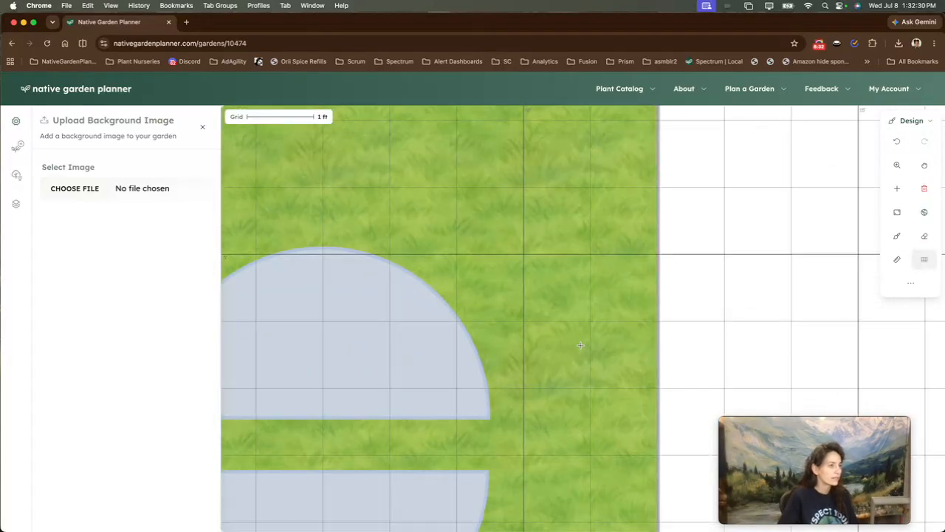
scroll(580, 345, down, 2)
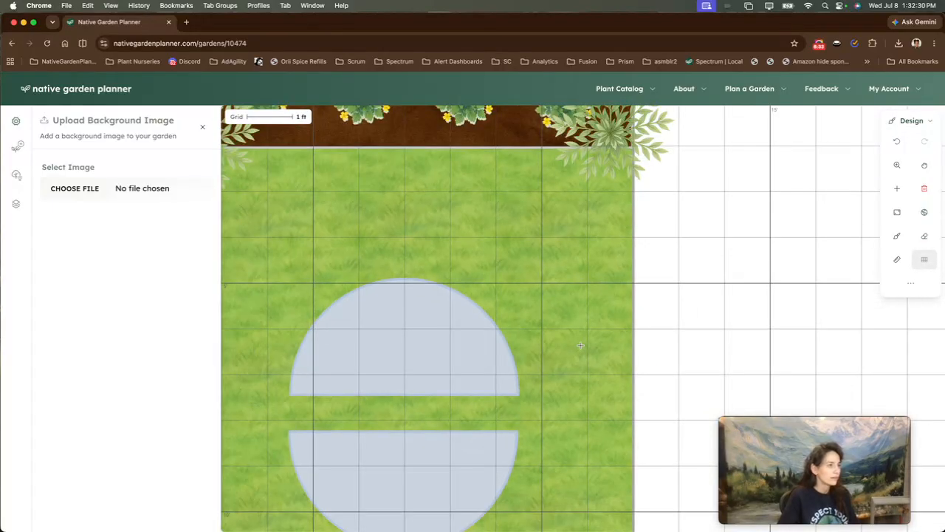
click(909, 281)
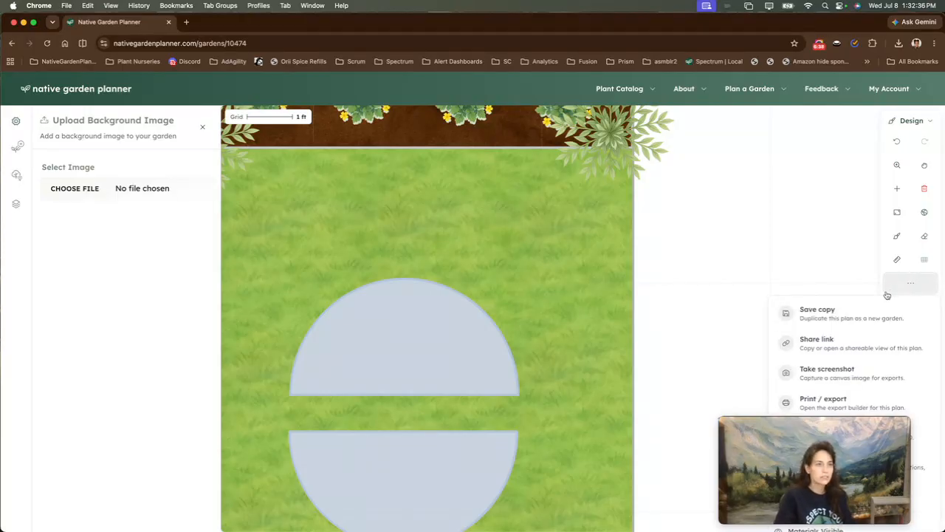
click(650, 245)
scroll(650, 245, down, 3)
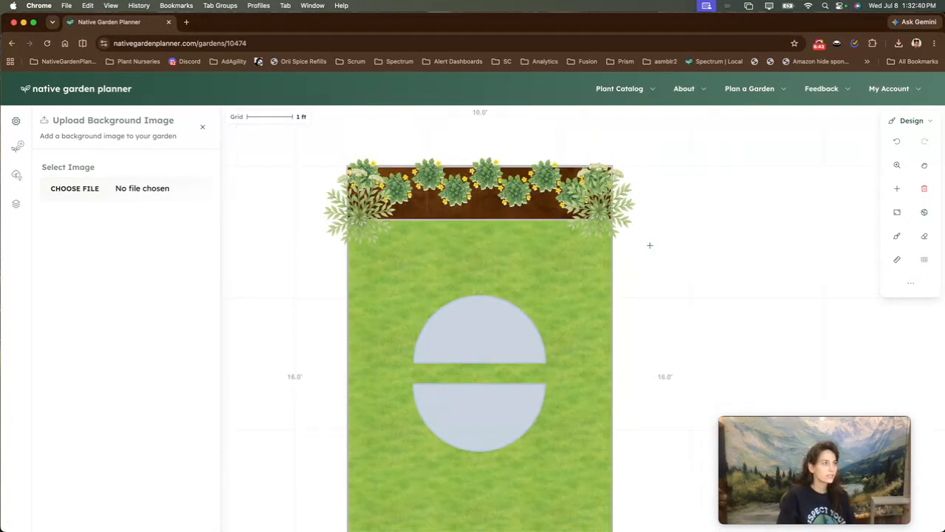
drag(649, 245, 674, 236)
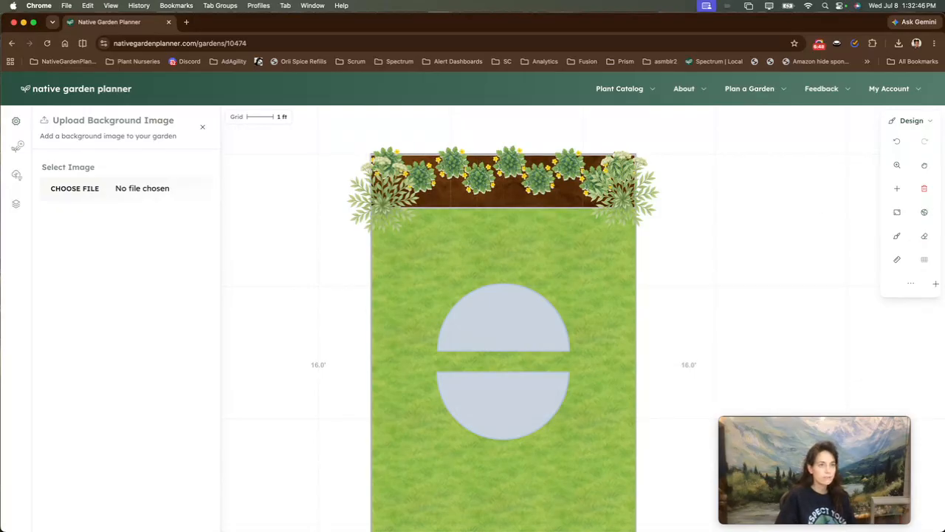
Step: Copy the garden's share link and load it in the current browser tab
click(911, 283)
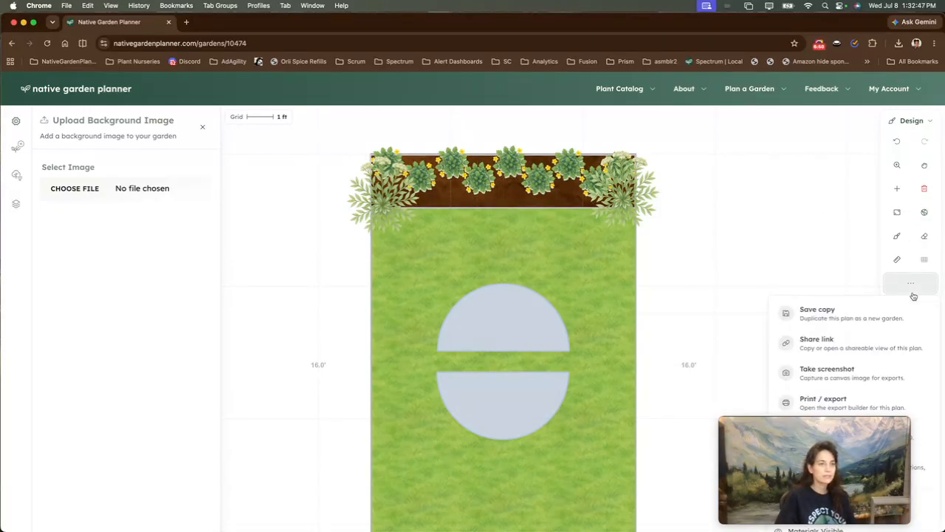
click(852, 348)
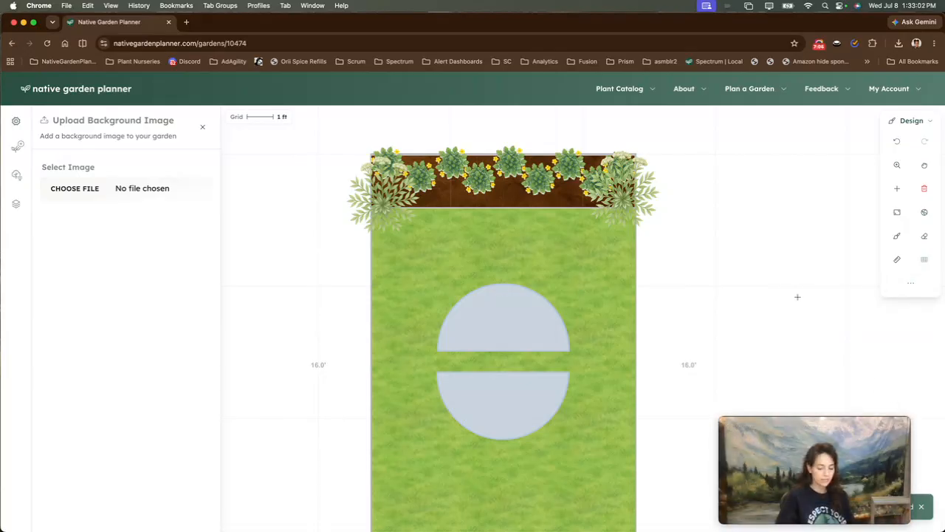
key(super+l)
key(super+v)
key(Return)
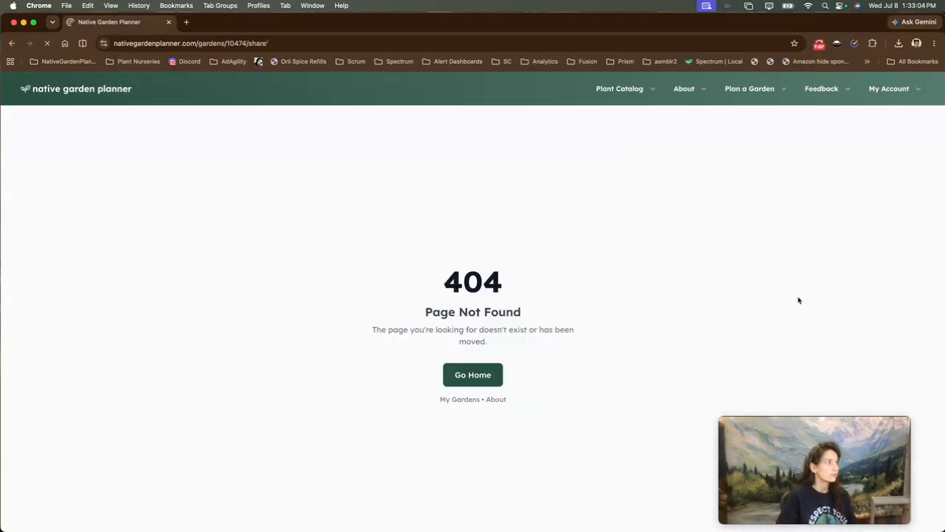
Step: Remove the stray trailing apostrophe from the share address and load the shared garden page
key(super+l)
key(End)
key(BackSpace)
key(Return)
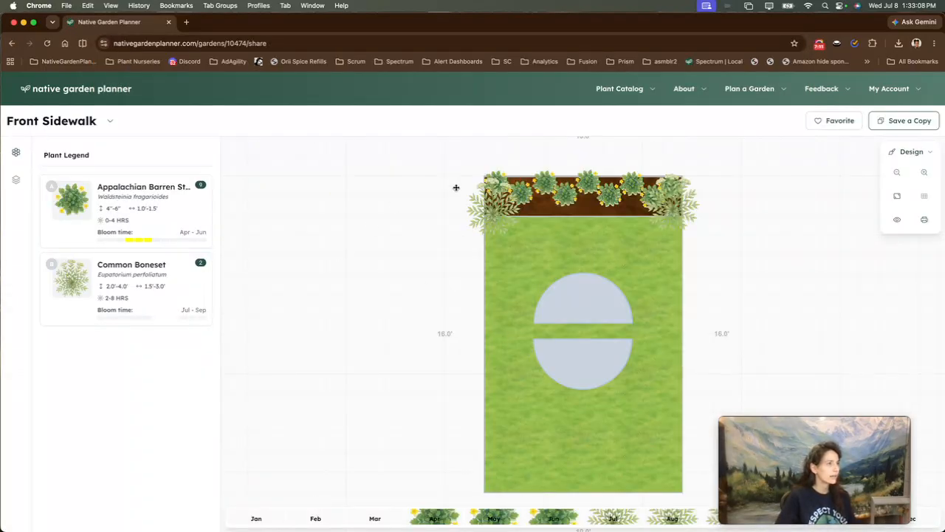
Step: Examine the shared garden view, opening the plant details of the Common Boneset and Appalachian Barren Strawberry
click(492, 206)
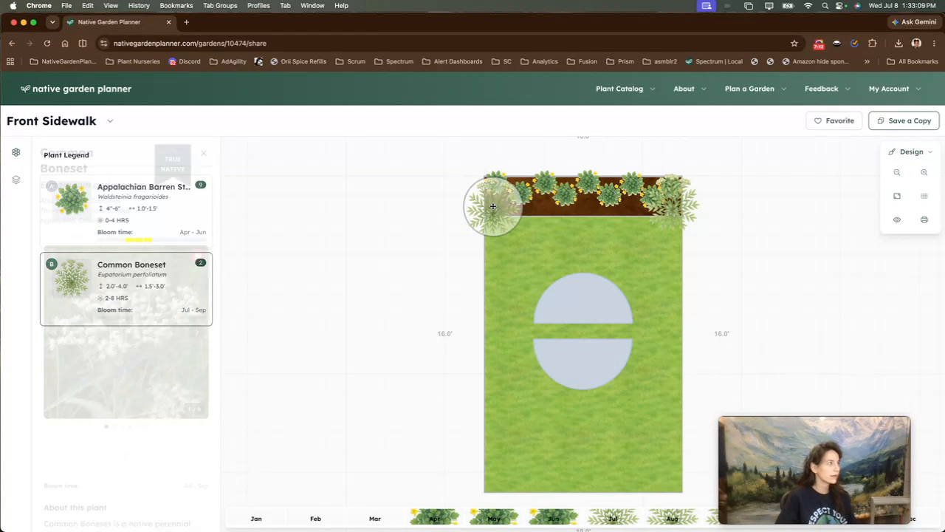
click(203, 154)
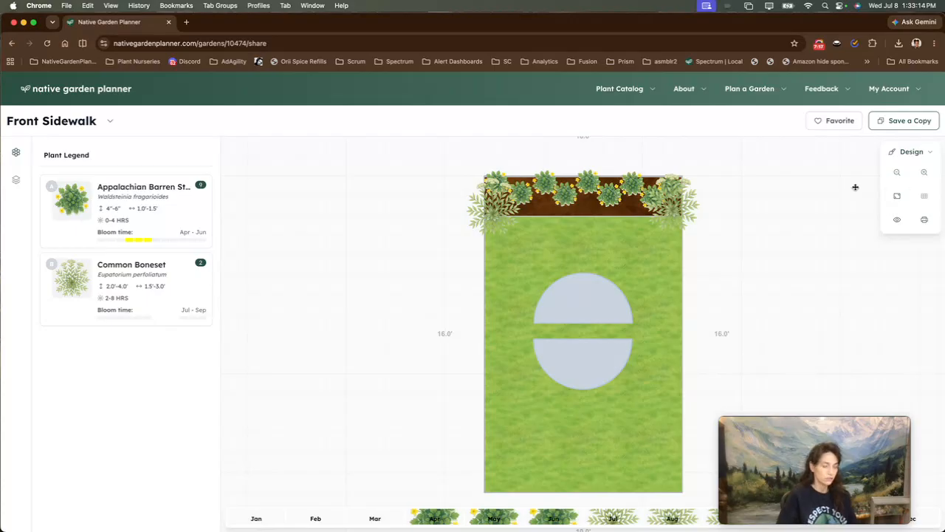
key(ctrl+plus)
key(ctrl+minus)
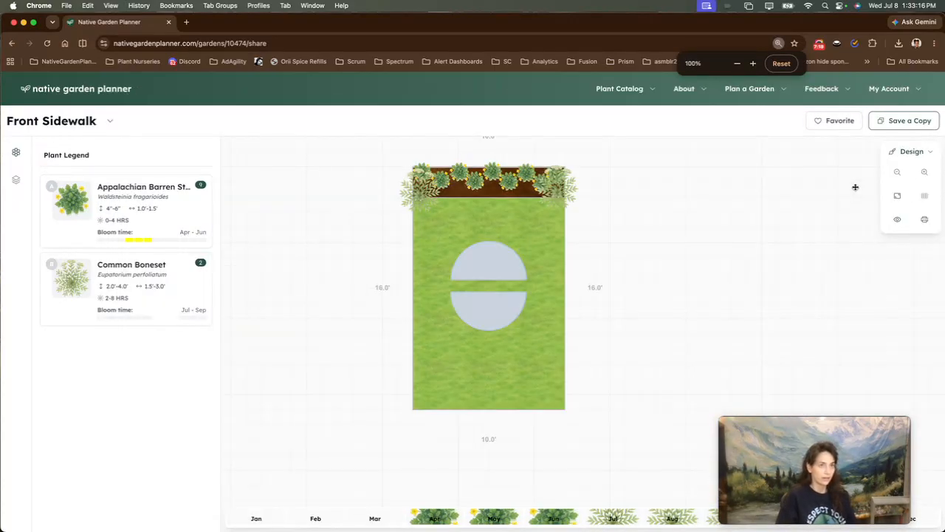
click(563, 194)
drag(563, 194, 530, 185)
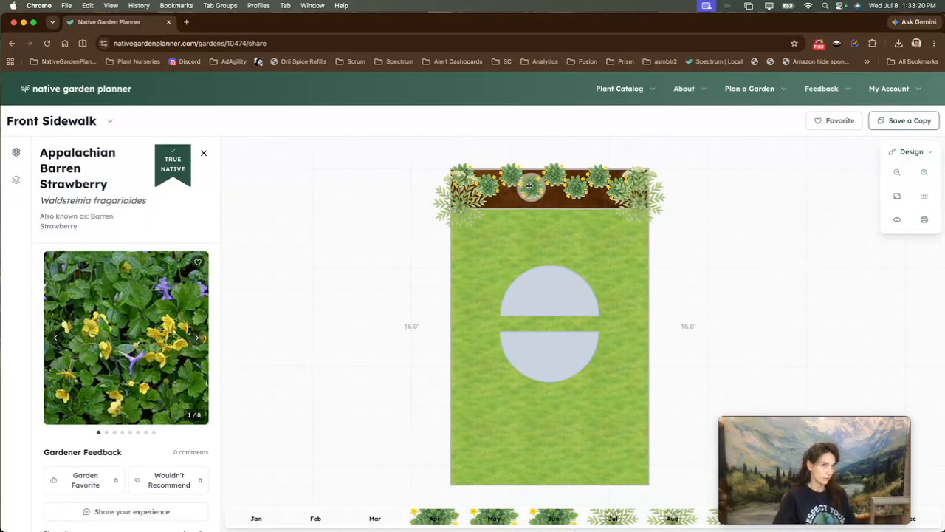
Step: Return to the garden editor and capture a screenshot of the region around the two half-circles for export
click(11, 43)
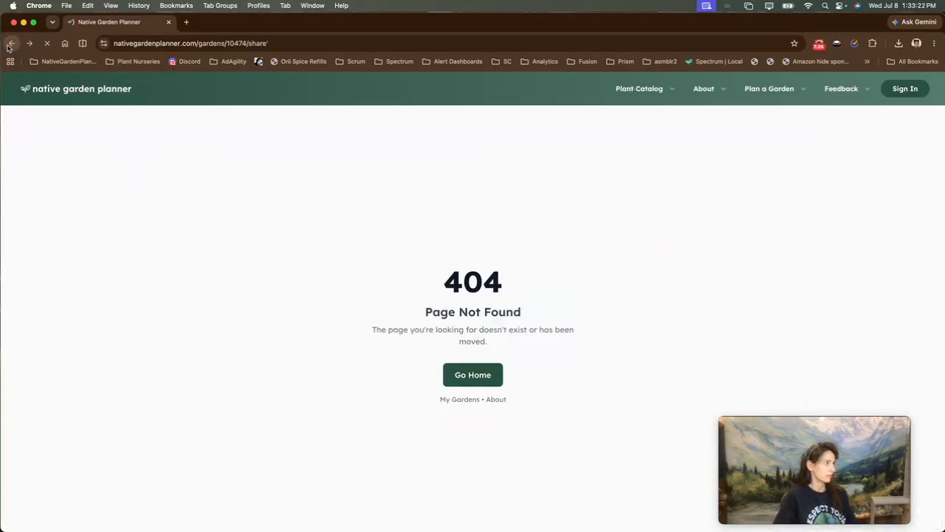
click(11, 44)
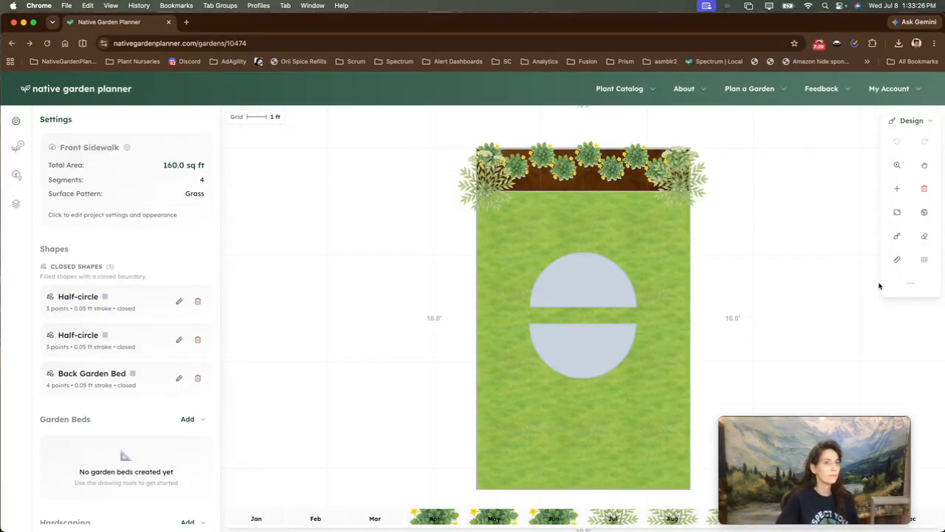
click(910, 283)
drag(856, 455, 819, 140)
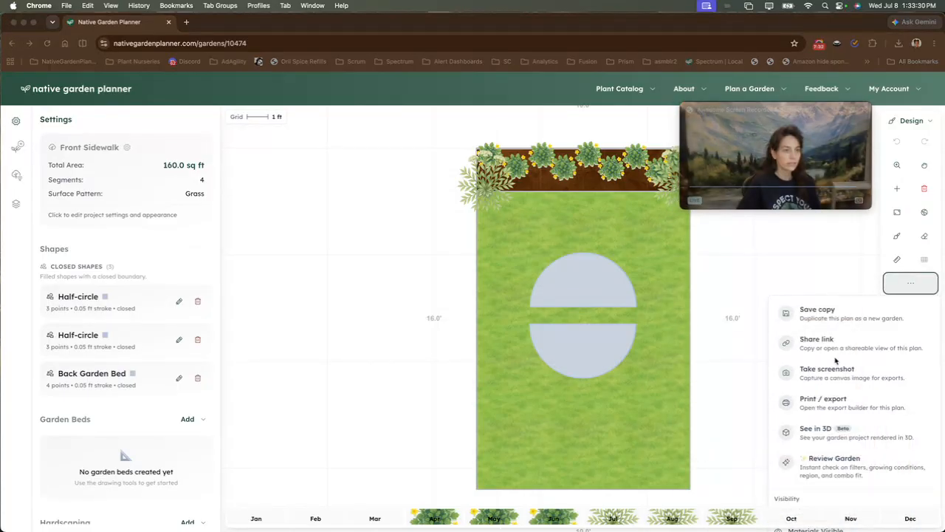
click(883, 381)
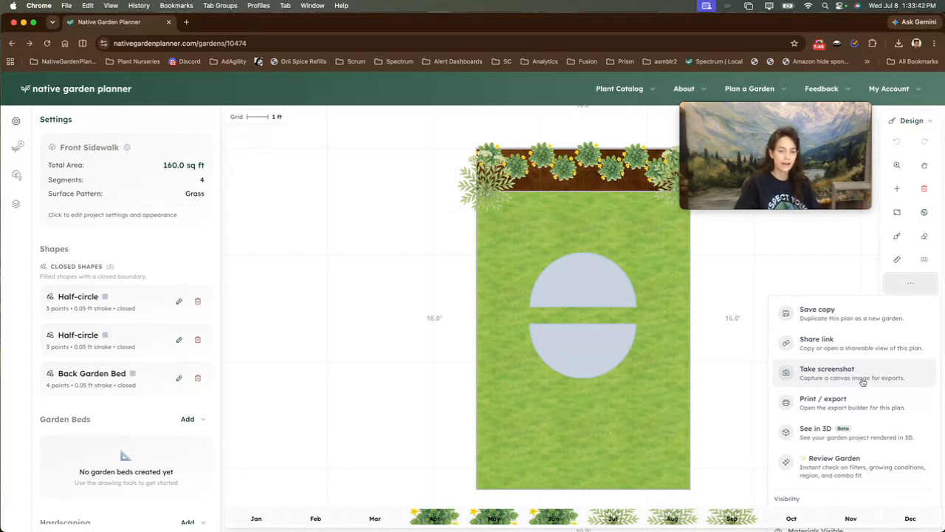
click(862, 381)
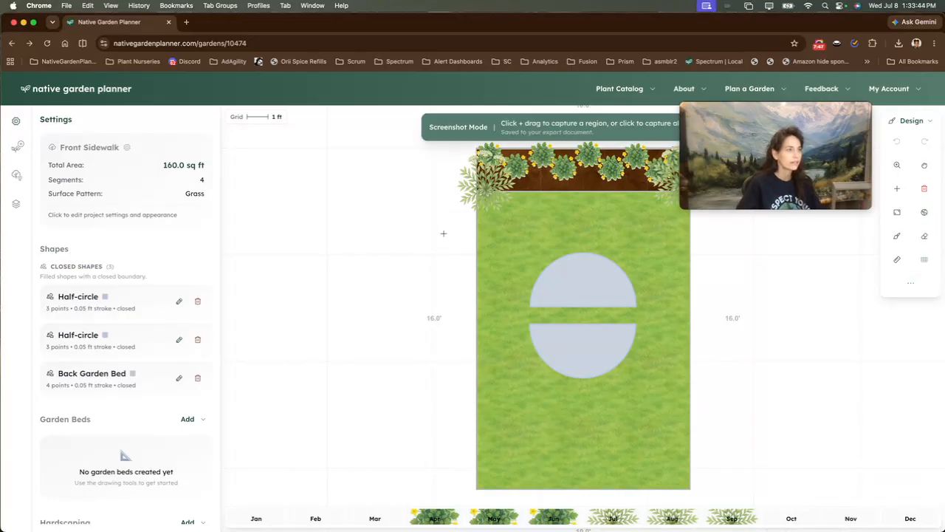
drag(506, 248, 659, 397)
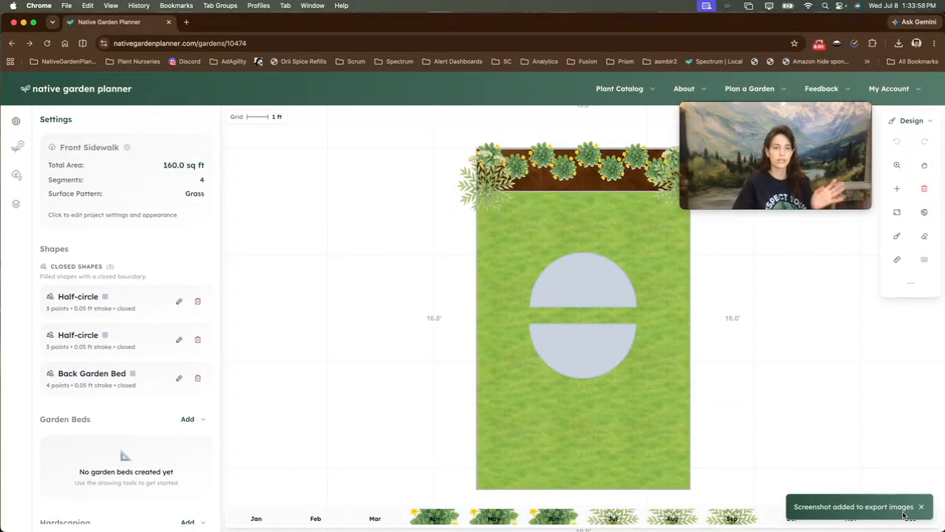
Step: Review the 3D Renderings order form, including its notes, render areas and quantity, and close it without ordering
click(909, 284)
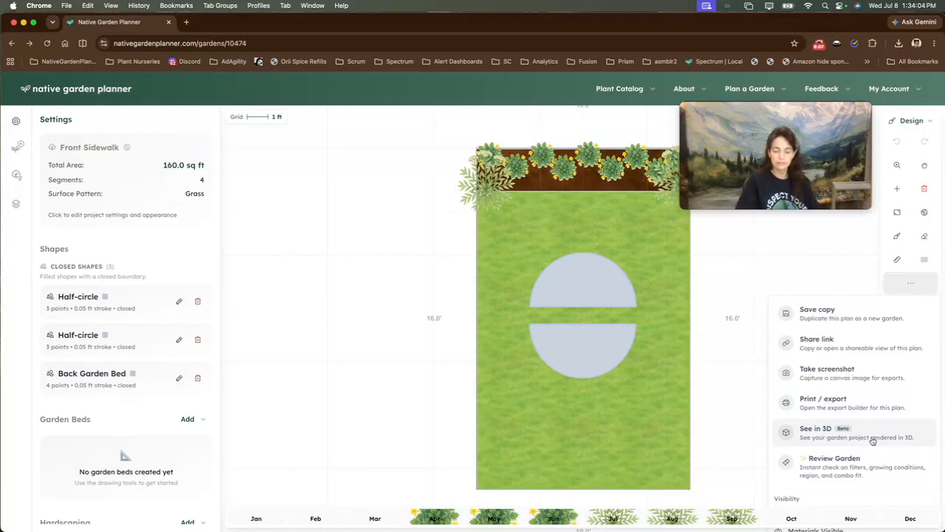
click(872, 440)
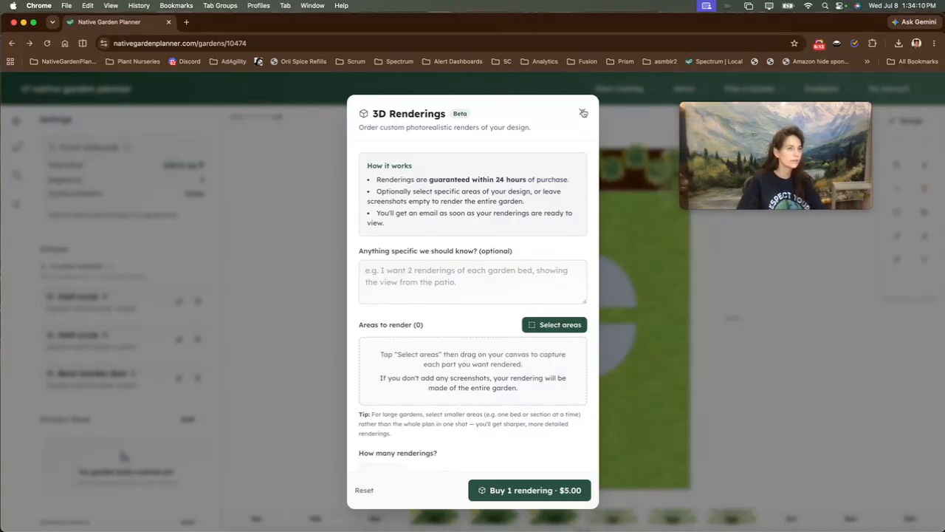
scroll(532, 361, down, 1)
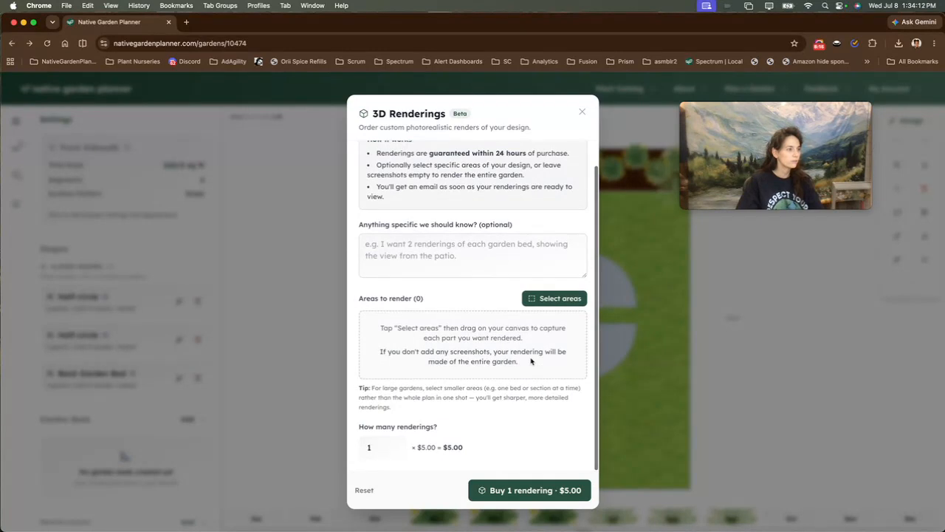
scroll(532, 361, up, 1)
scroll(531, 361, down, 1)
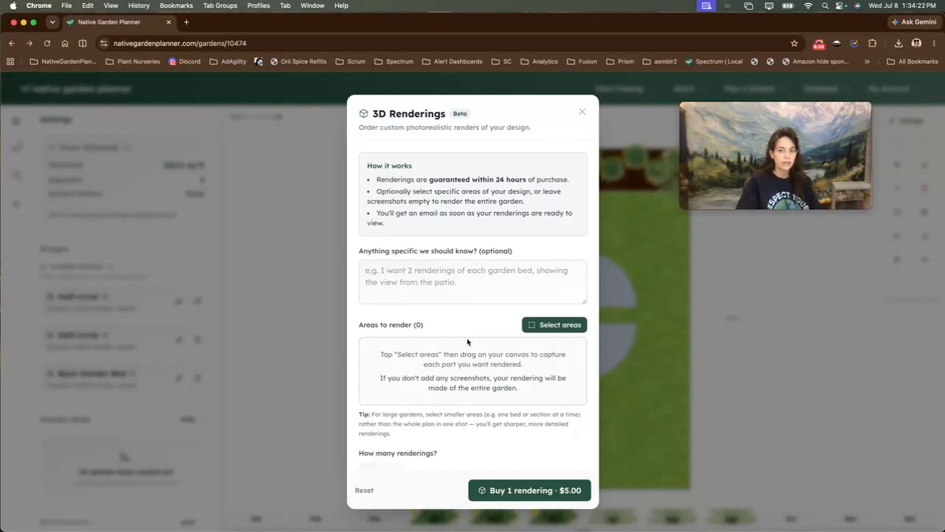
click(582, 113)
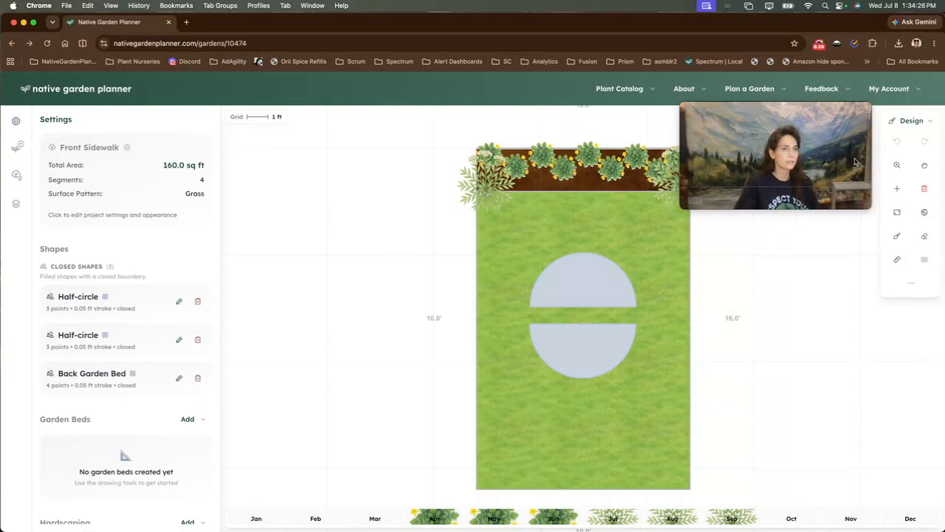
Step: Run Review Garden on the plan and read its summary, filter criteria and combination fit feedback
click(918, 293)
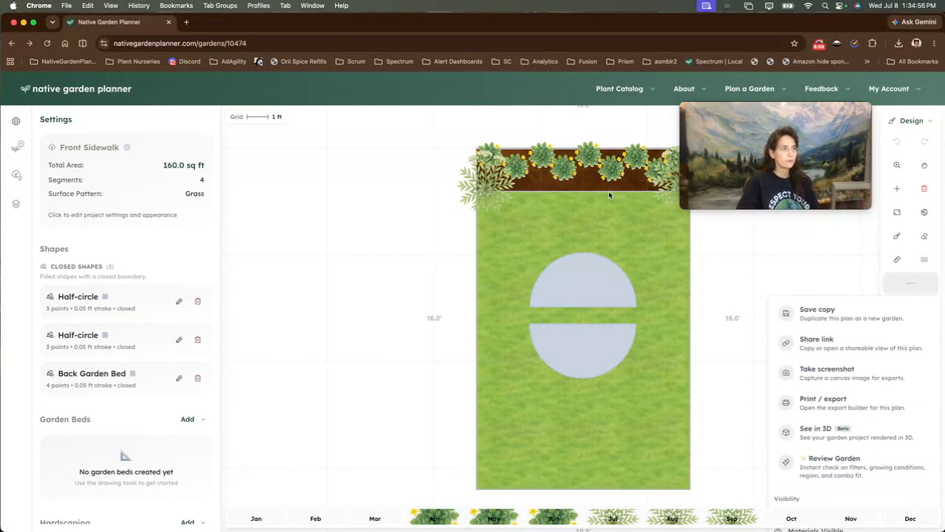
click(846, 476)
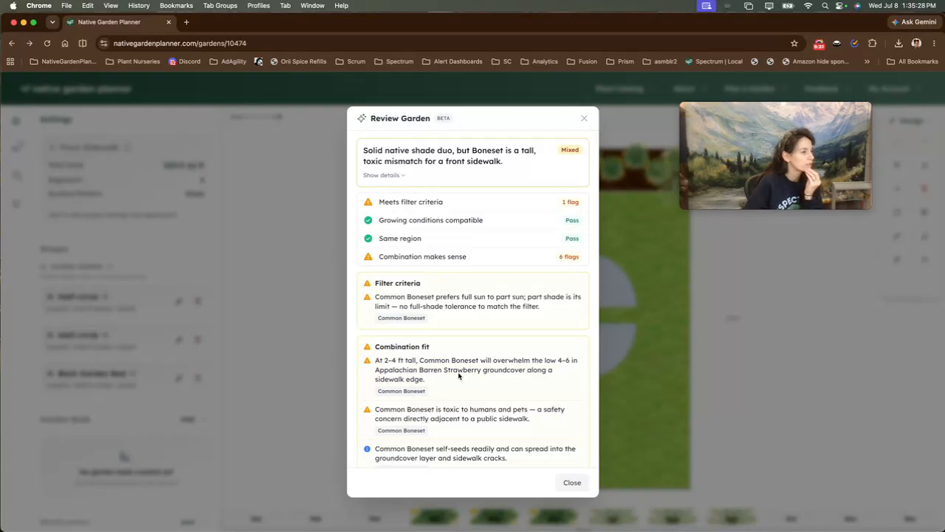
scroll(459, 372, down, 1)
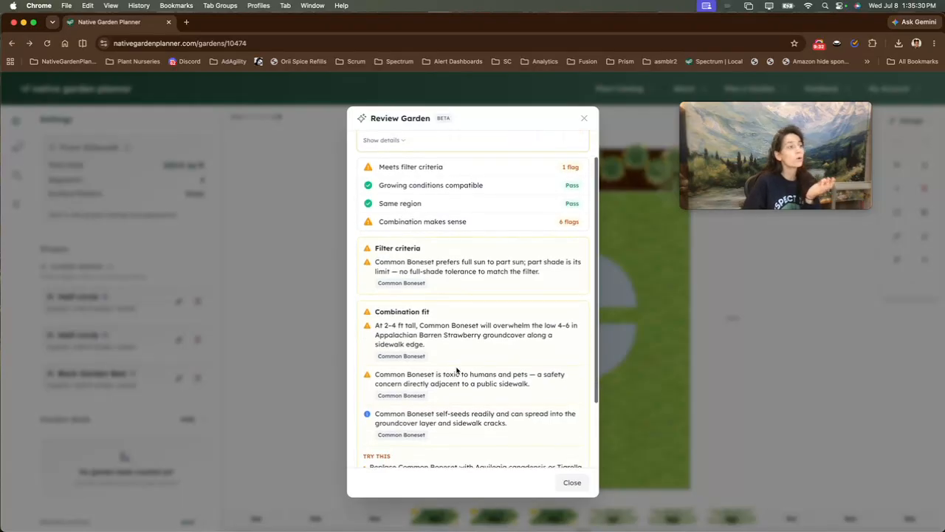
scroll(456, 370, down, 1)
scroll(456, 371, up, 1)
scroll(457, 371, up, 1)
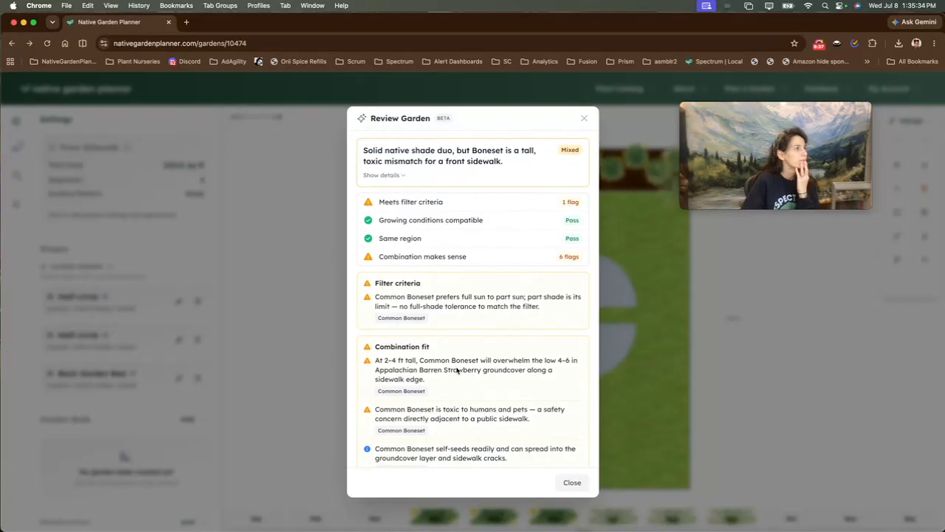
triple_click(426, 157)
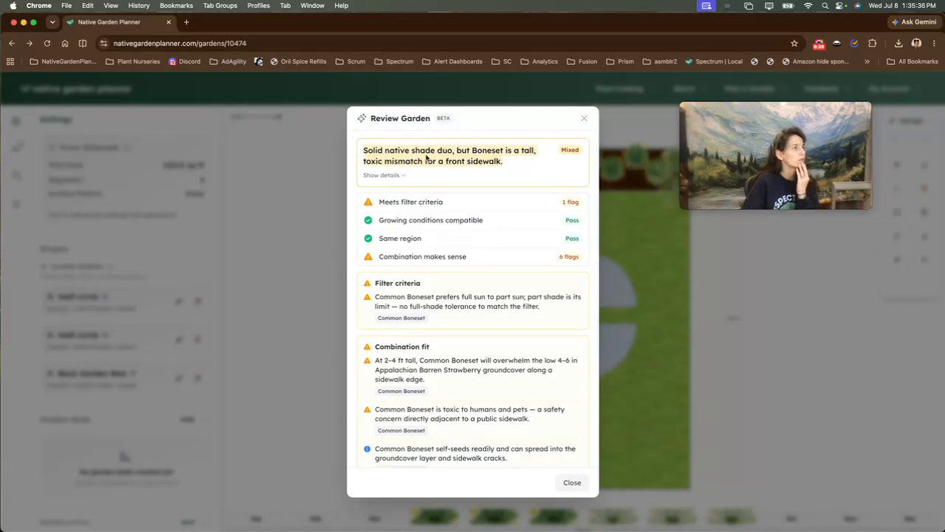
click(426, 158)
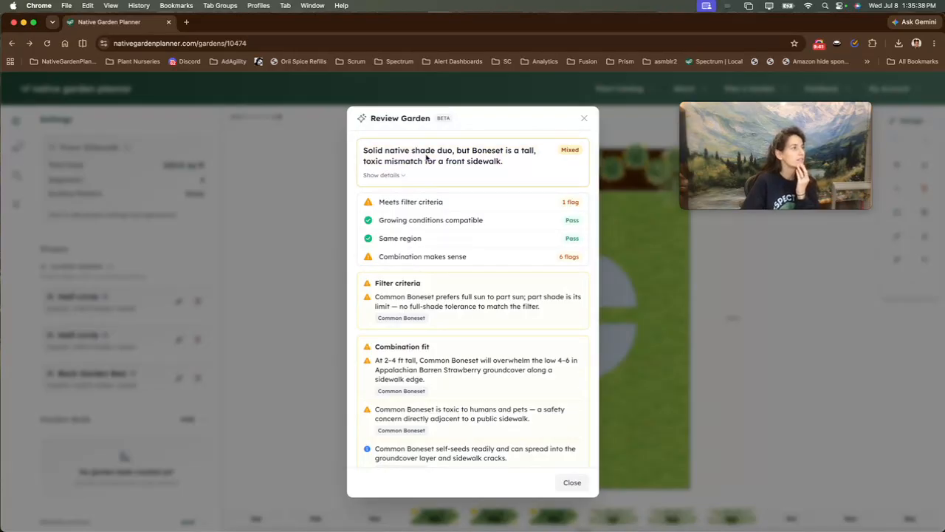
triple_click(470, 156)
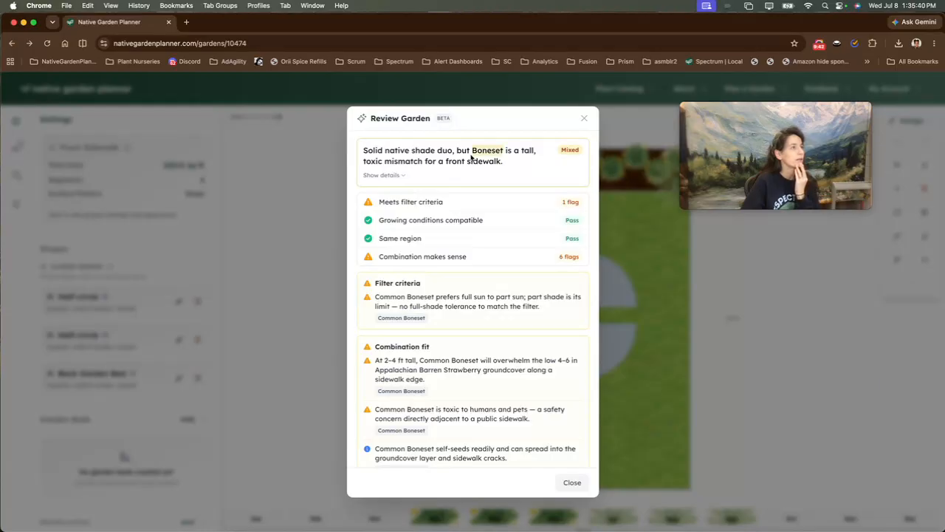
Step: Read the rest of the garden review down to its replacement plant suggestions, and close the review
click(470, 156)
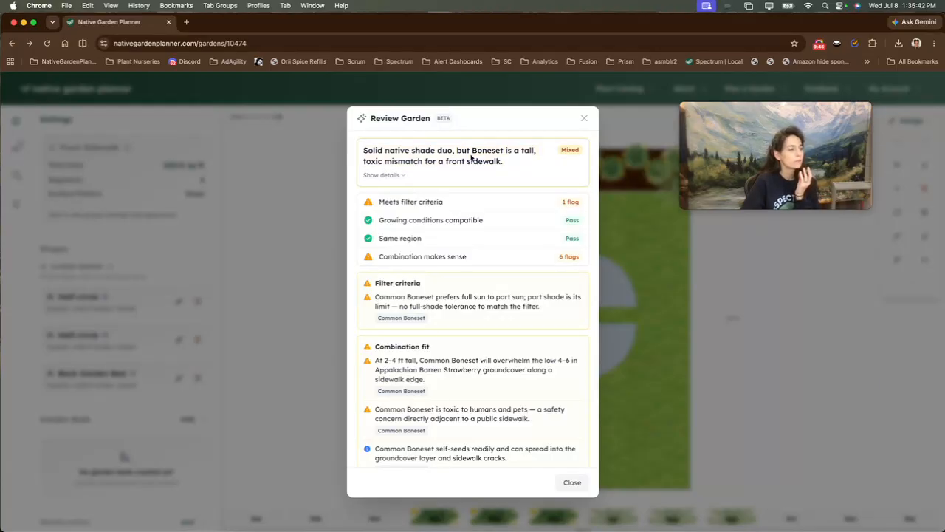
scroll(471, 318, down, 4)
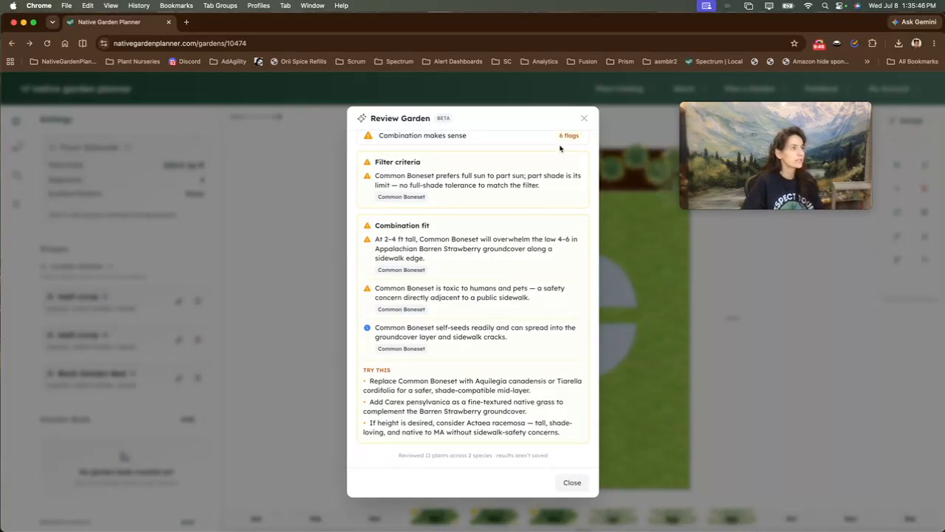
click(583, 118)
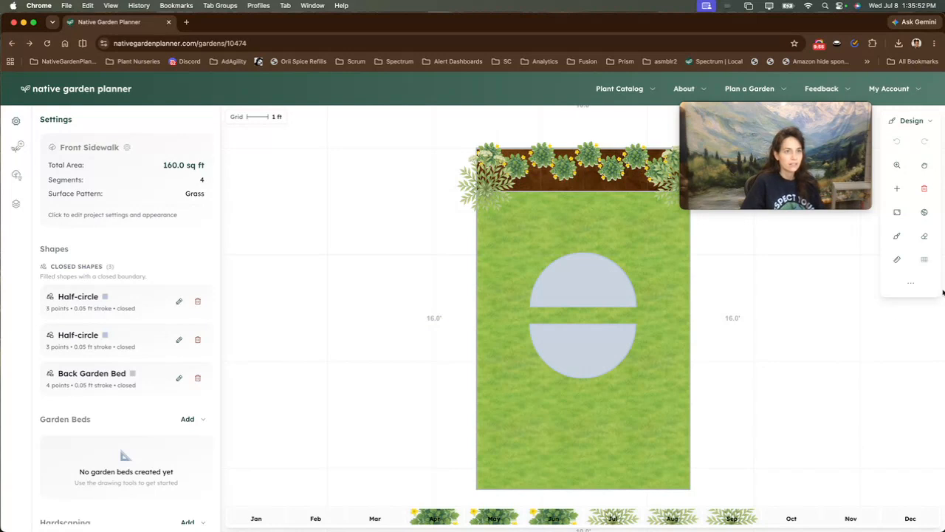
click(908, 283)
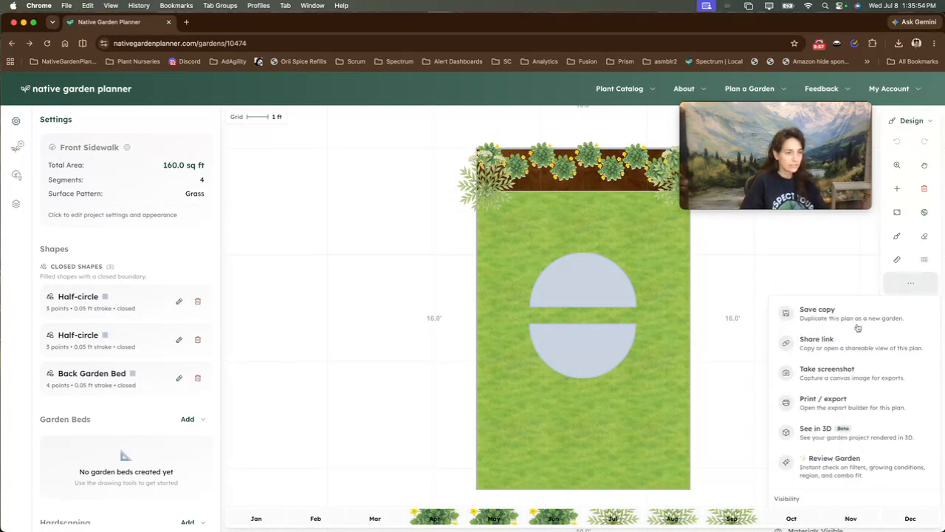
scroll(821, 403, down, 1)
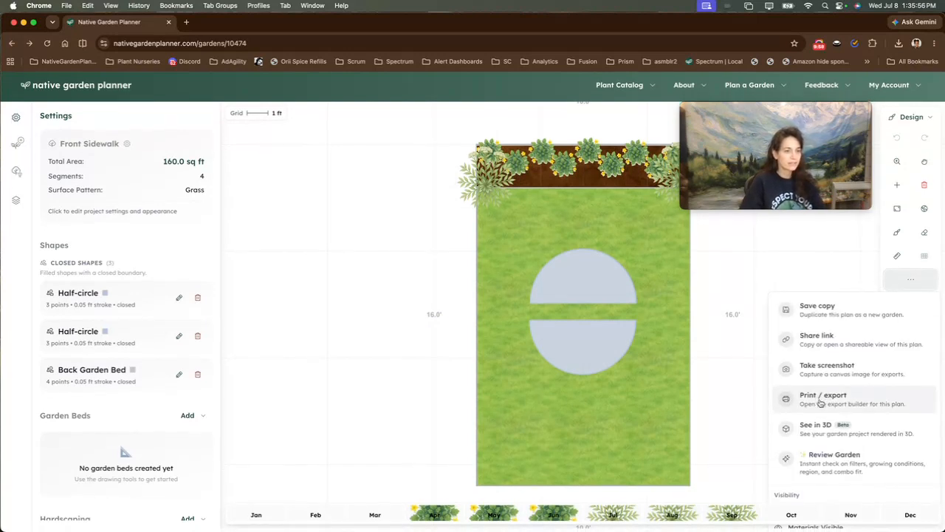
scroll(818, 436, up, 1)
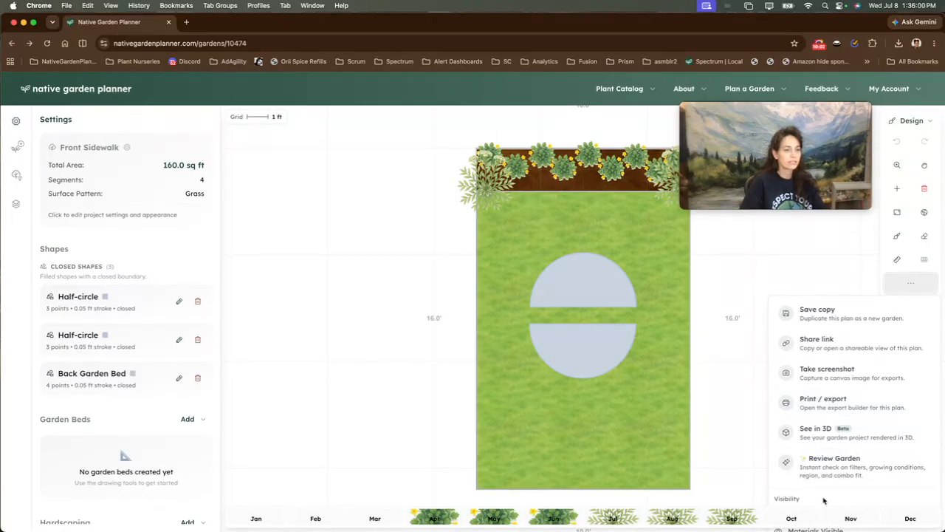
click(909, 287)
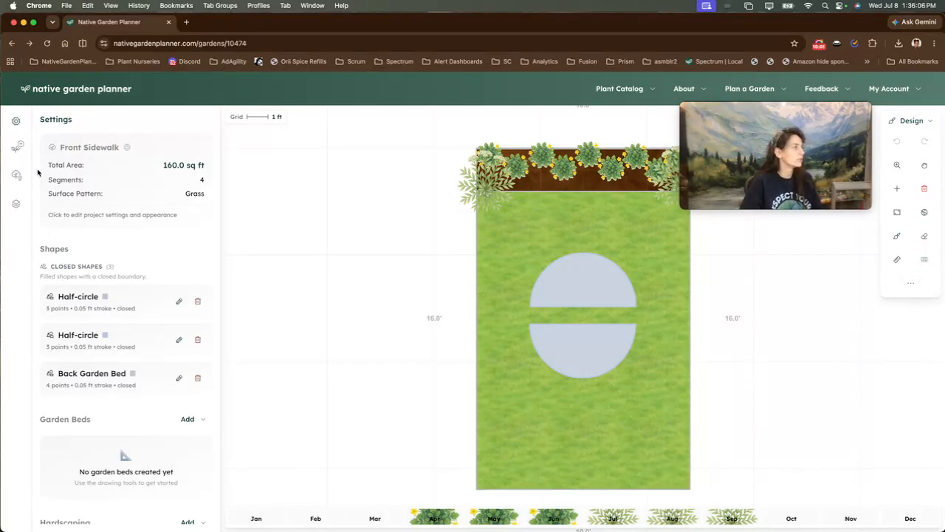
Step: Show the garden's layers, and hide Layer 1 and make it visible again
click(15, 204)
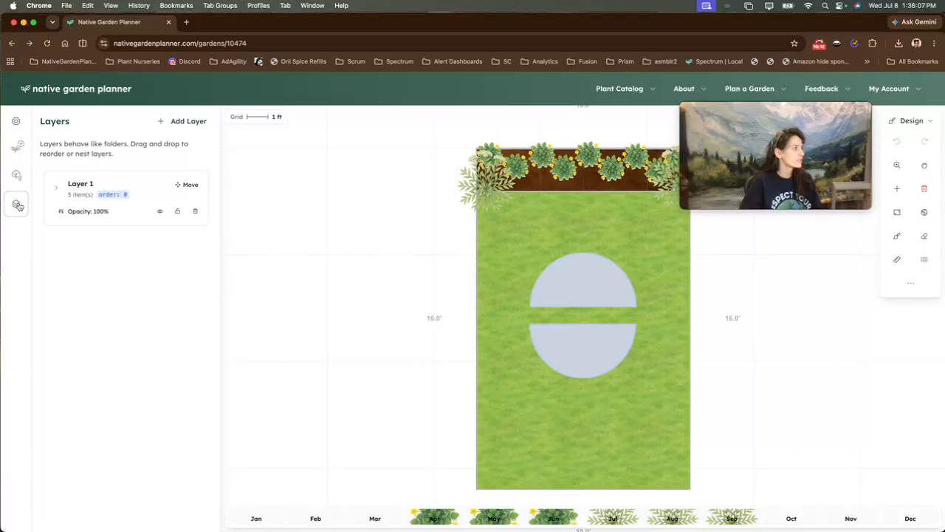
click(160, 212)
click(159, 212)
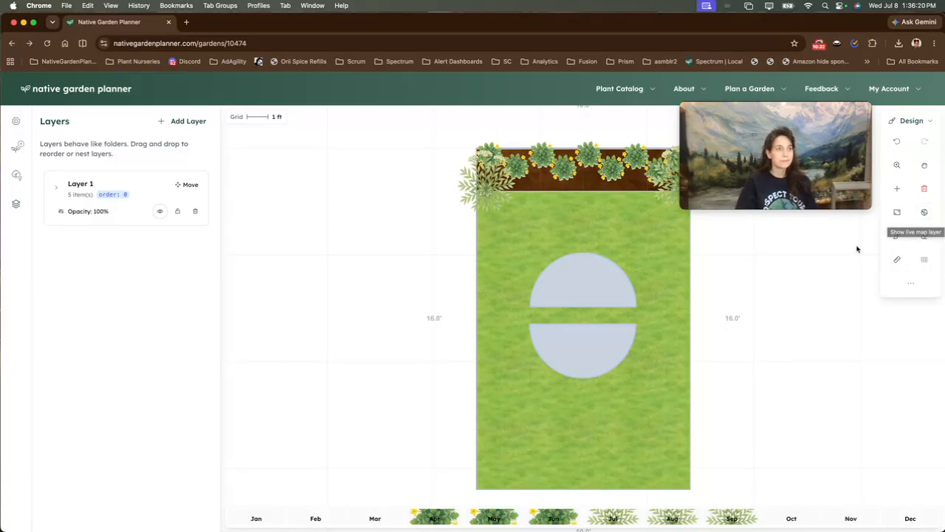
click(818, 46)
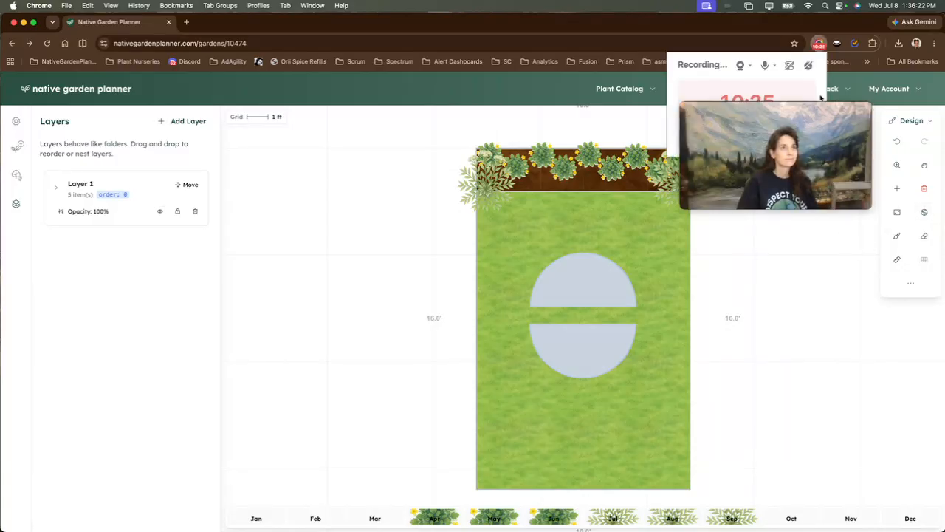